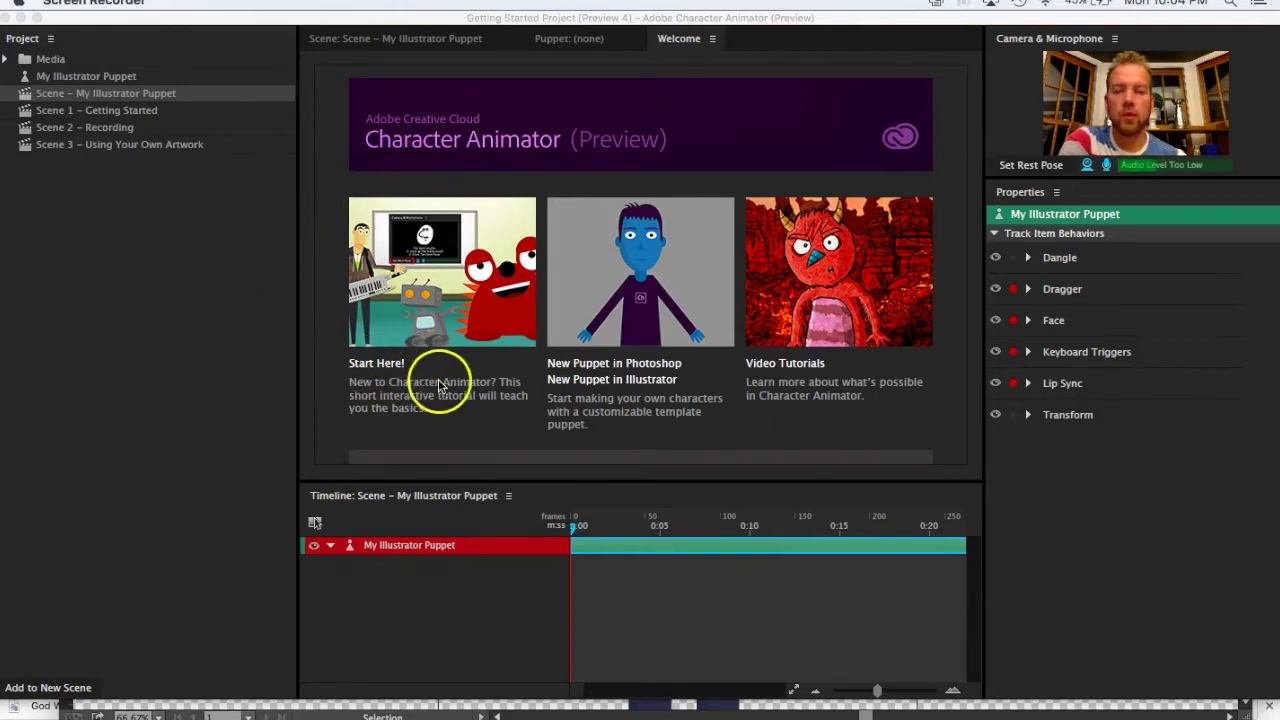
Step: Create a new template puppet with New Puppet in Illustrator from Character Animator's Welcome panel
click(575, 418)
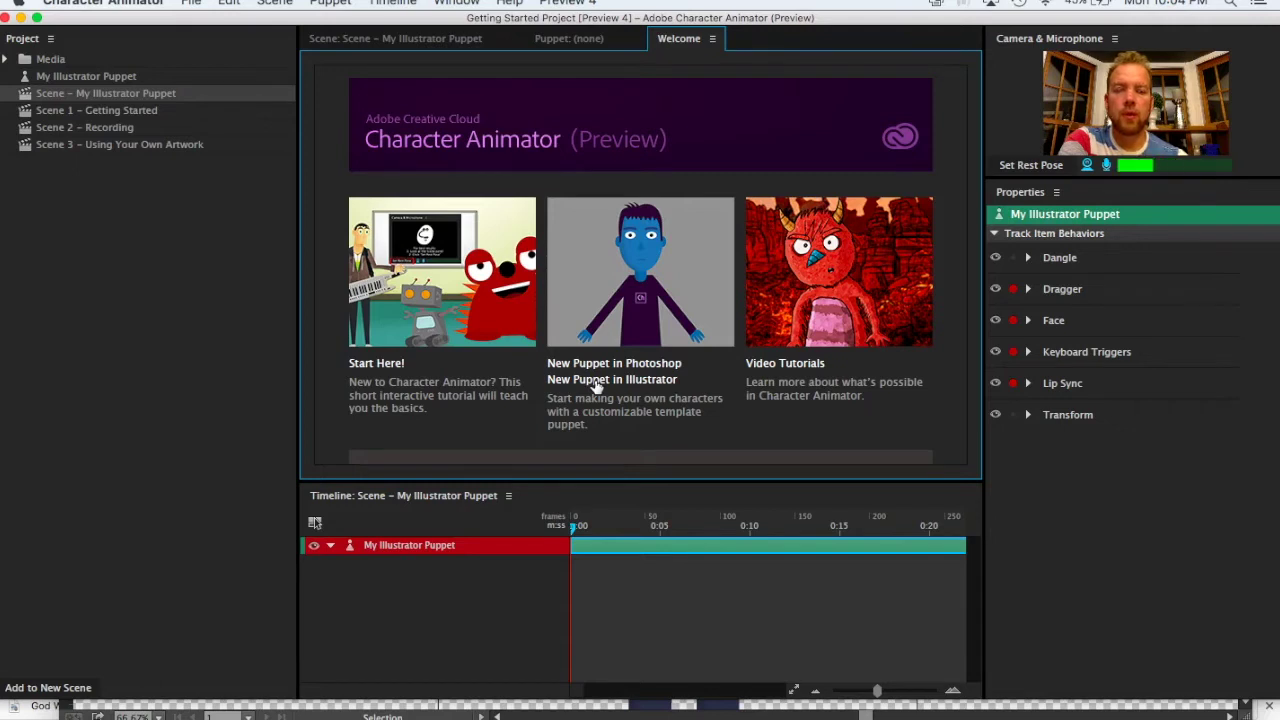
click(612, 386)
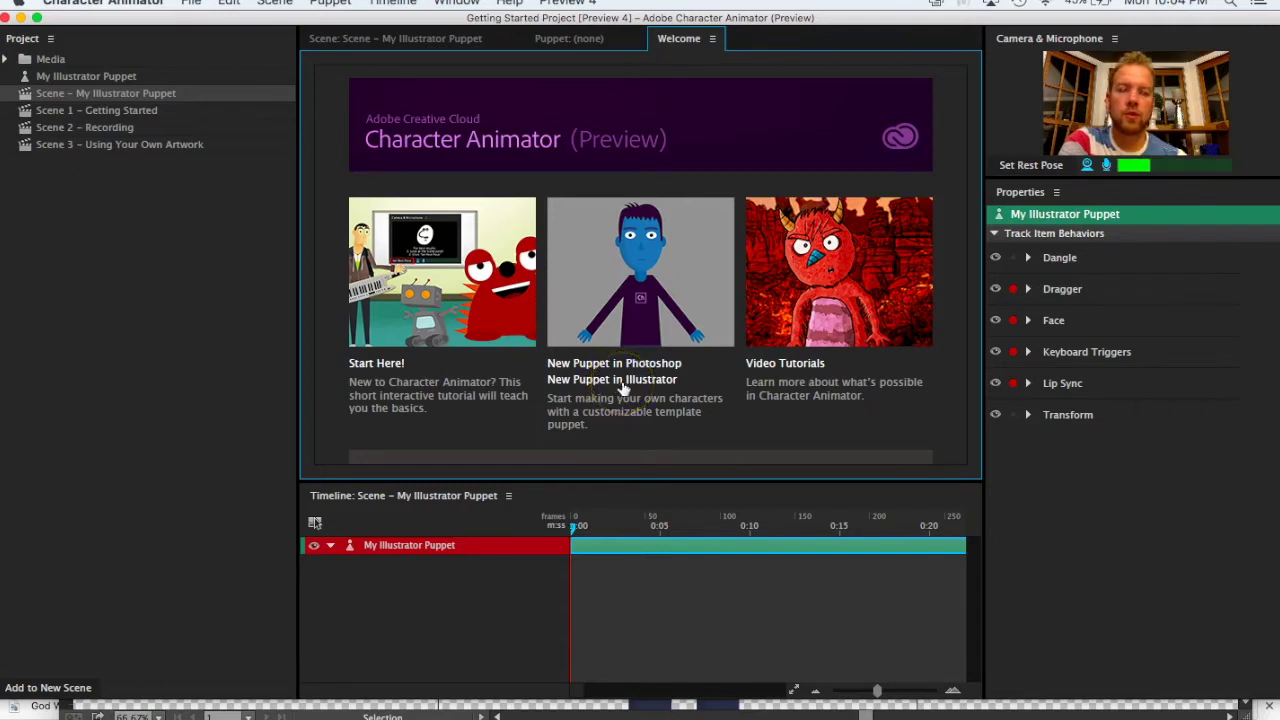
click(614, 366)
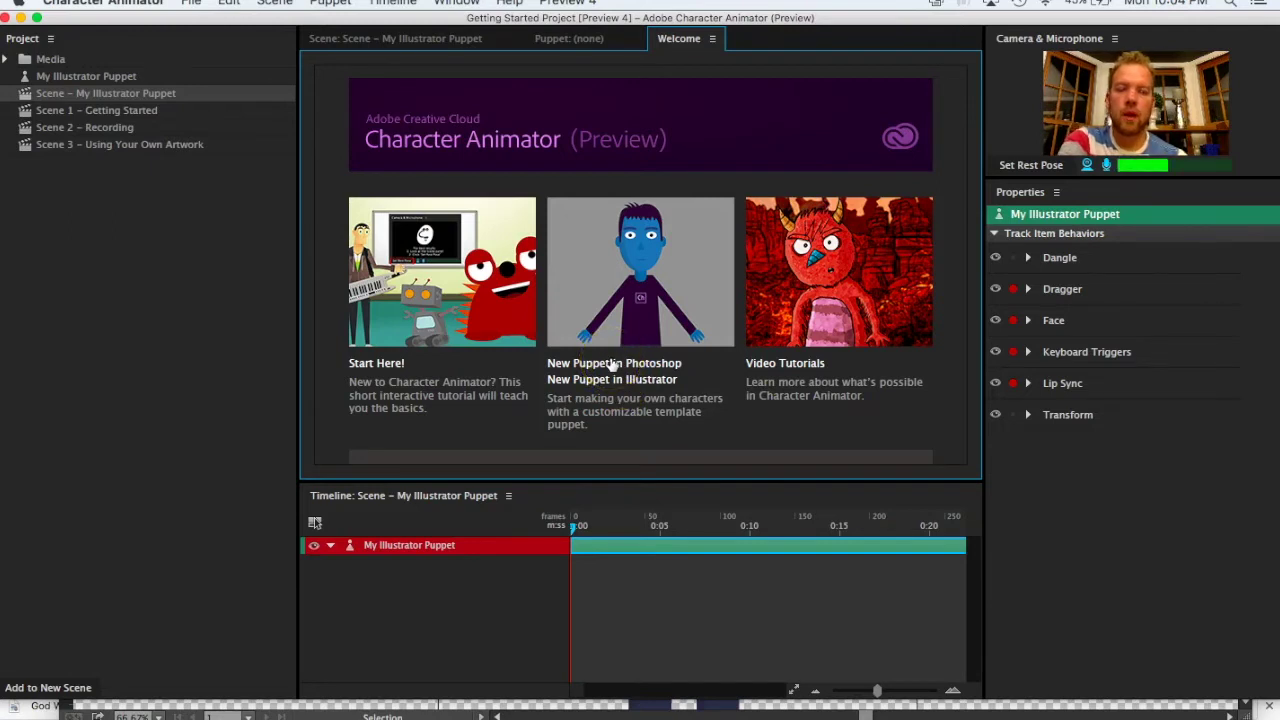
click(614, 365)
click(628, 383)
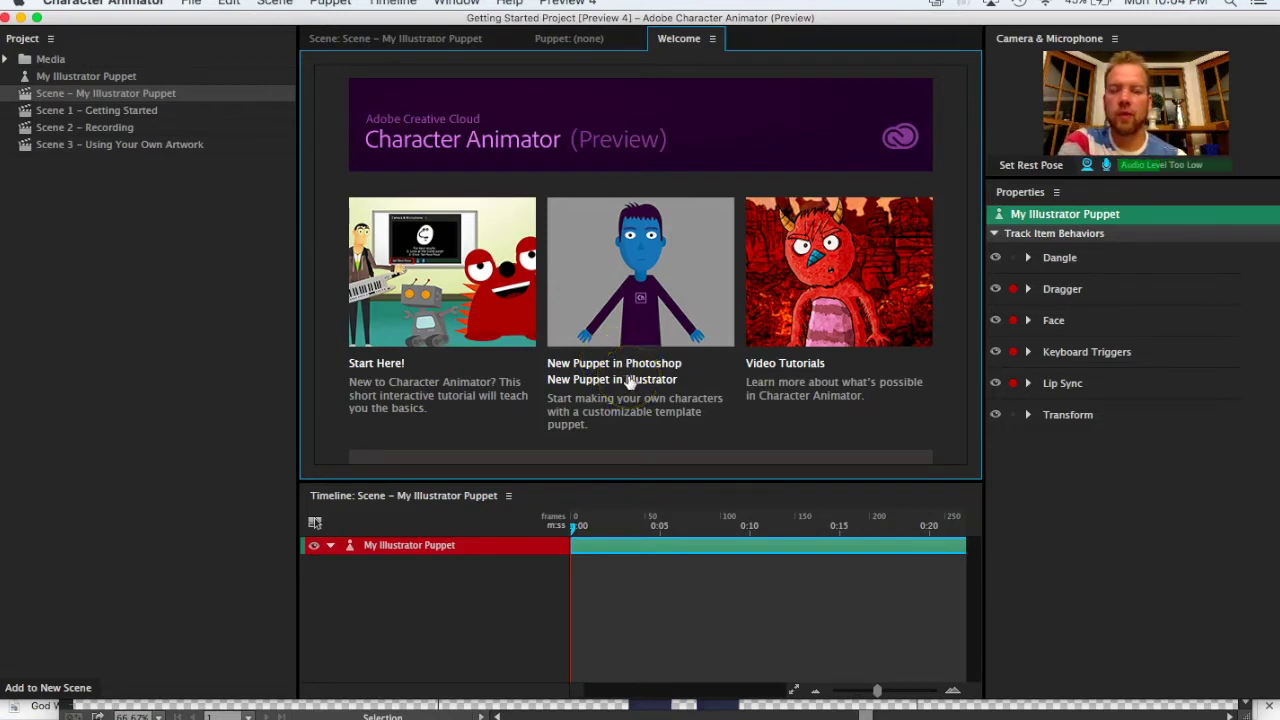
click(626, 381)
click(606, 381)
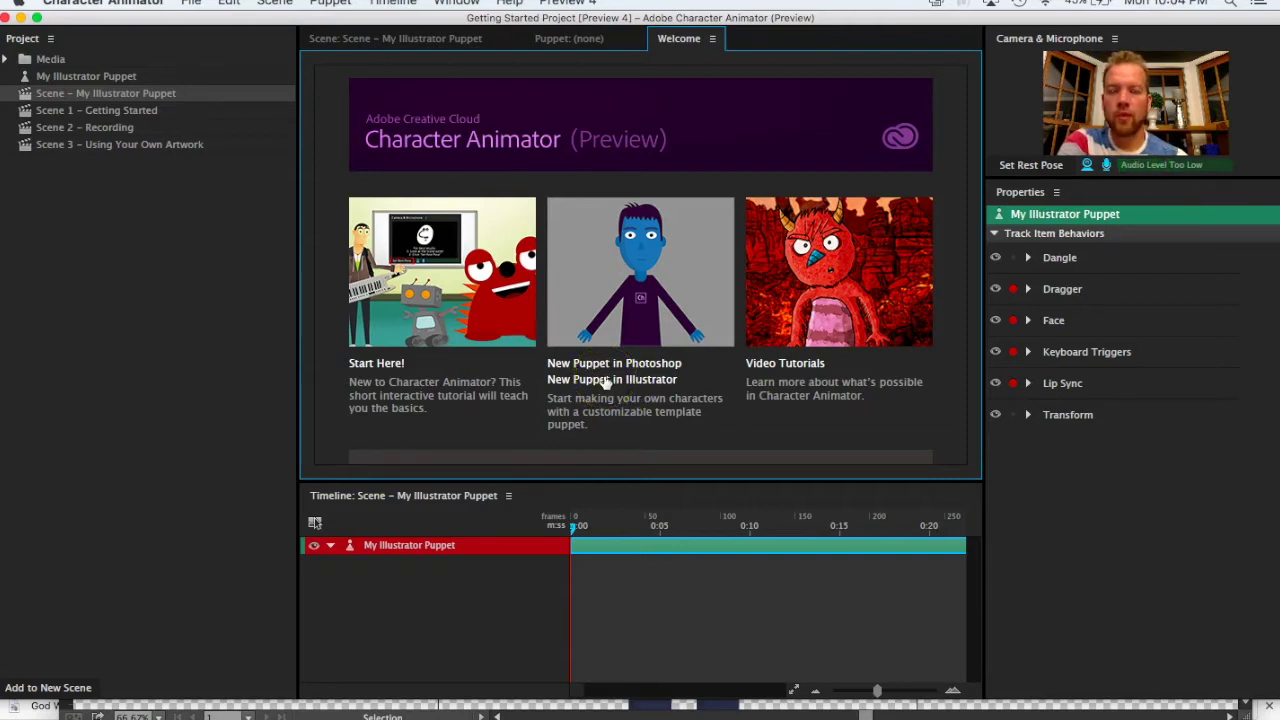
click(623, 390)
click(644, 382)
click(636, 388)
click(627, 384)
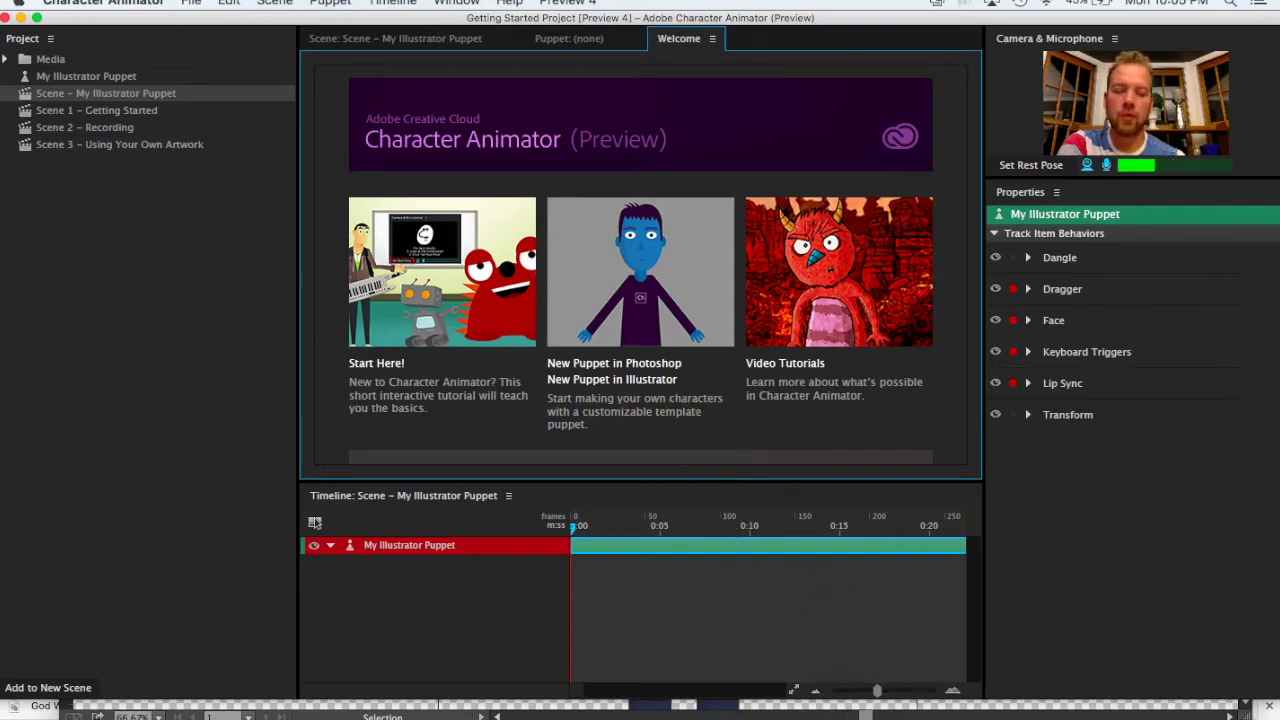
Step: Switch to Illustrator and scroll over the opened My Illustrator Puppet.ai artboard
click(892, 708)
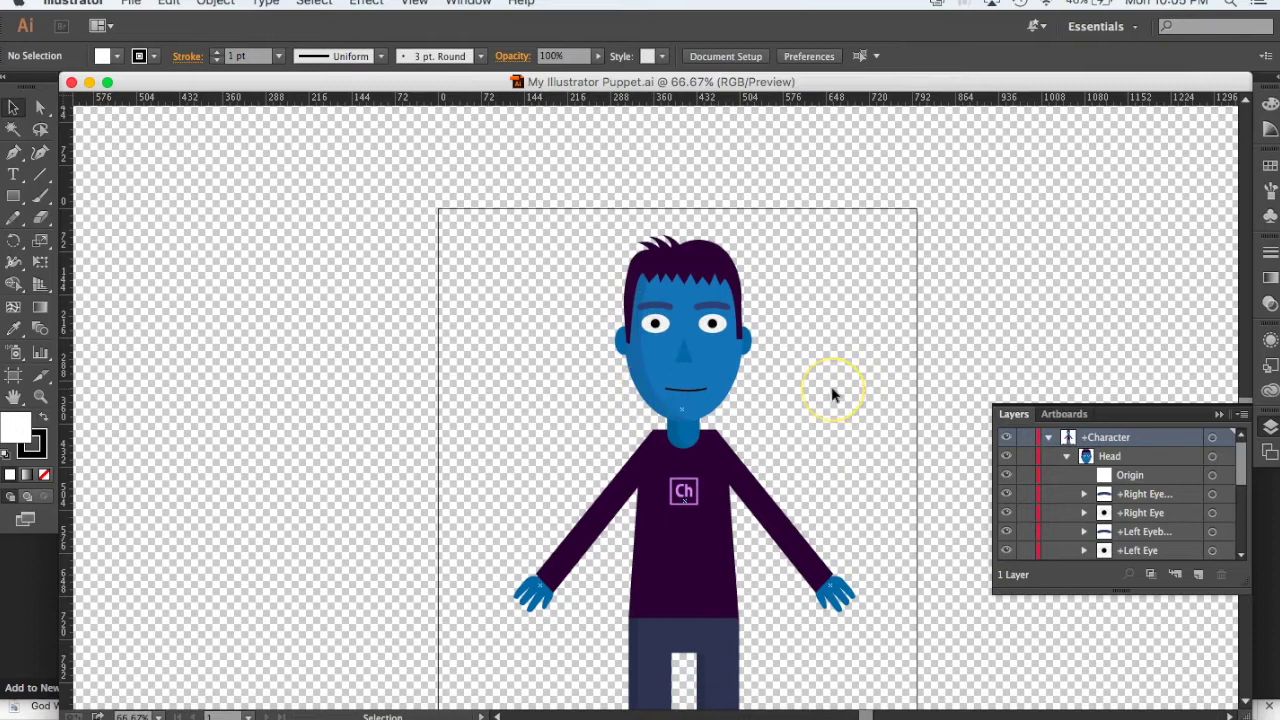
scroll(831, 394, down, 5)
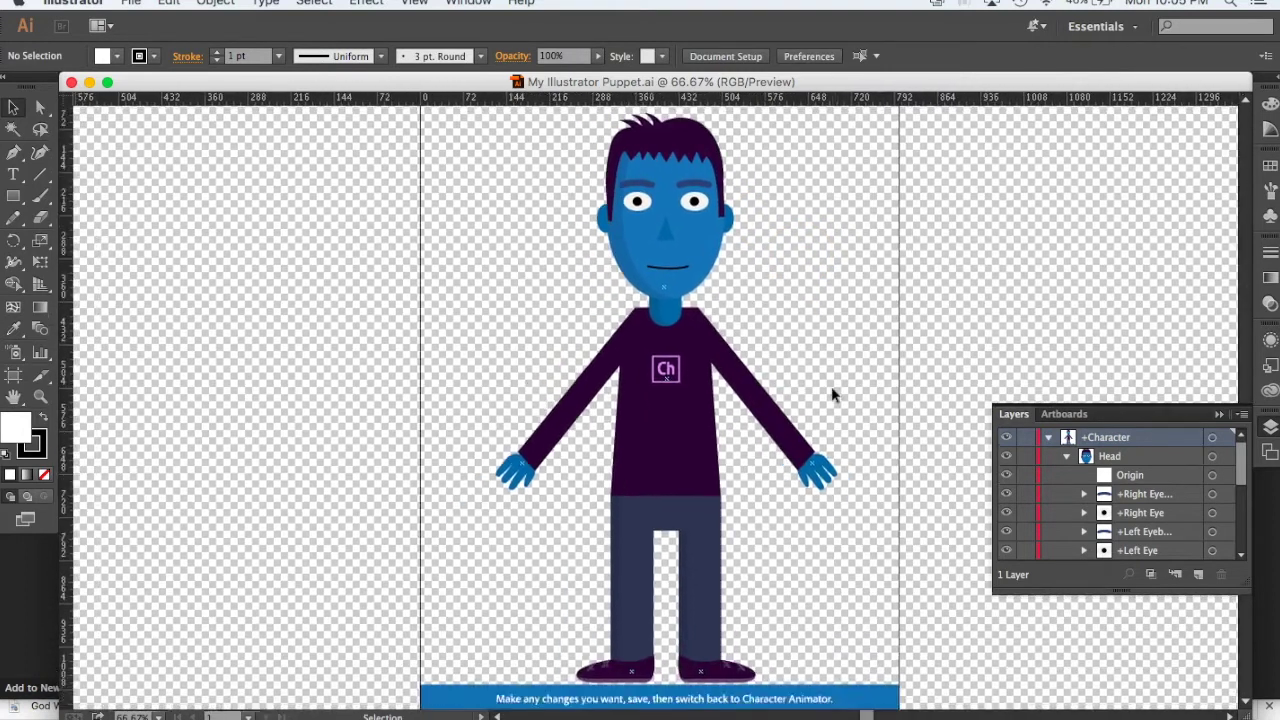
scroll(831, 394, down, 2)
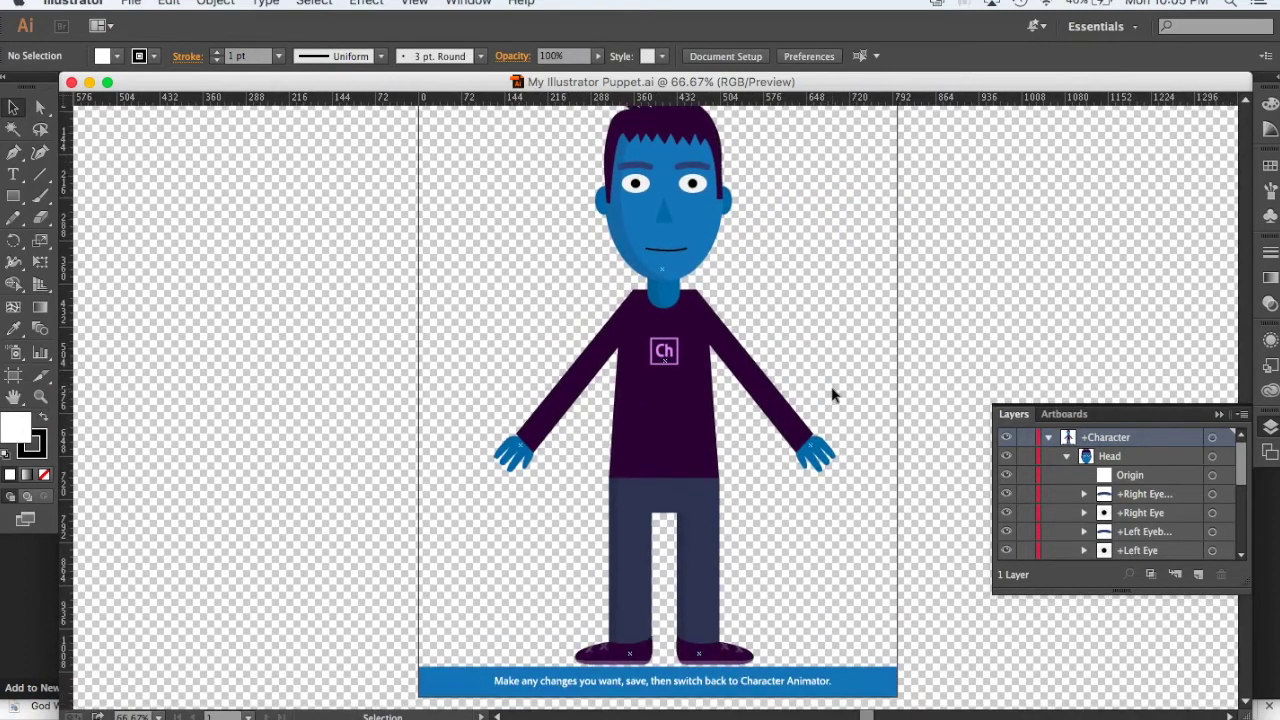
scroll(831, 394, up, 1)
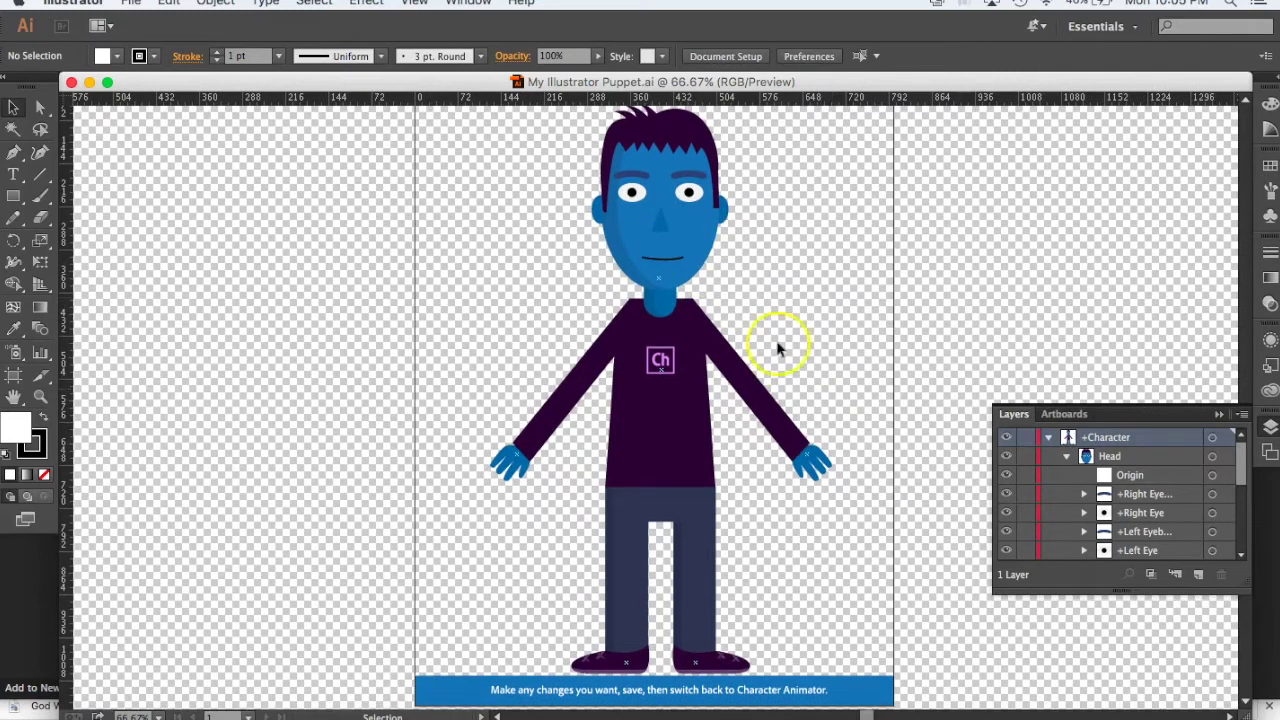
scroll(750, 385, up, 1)
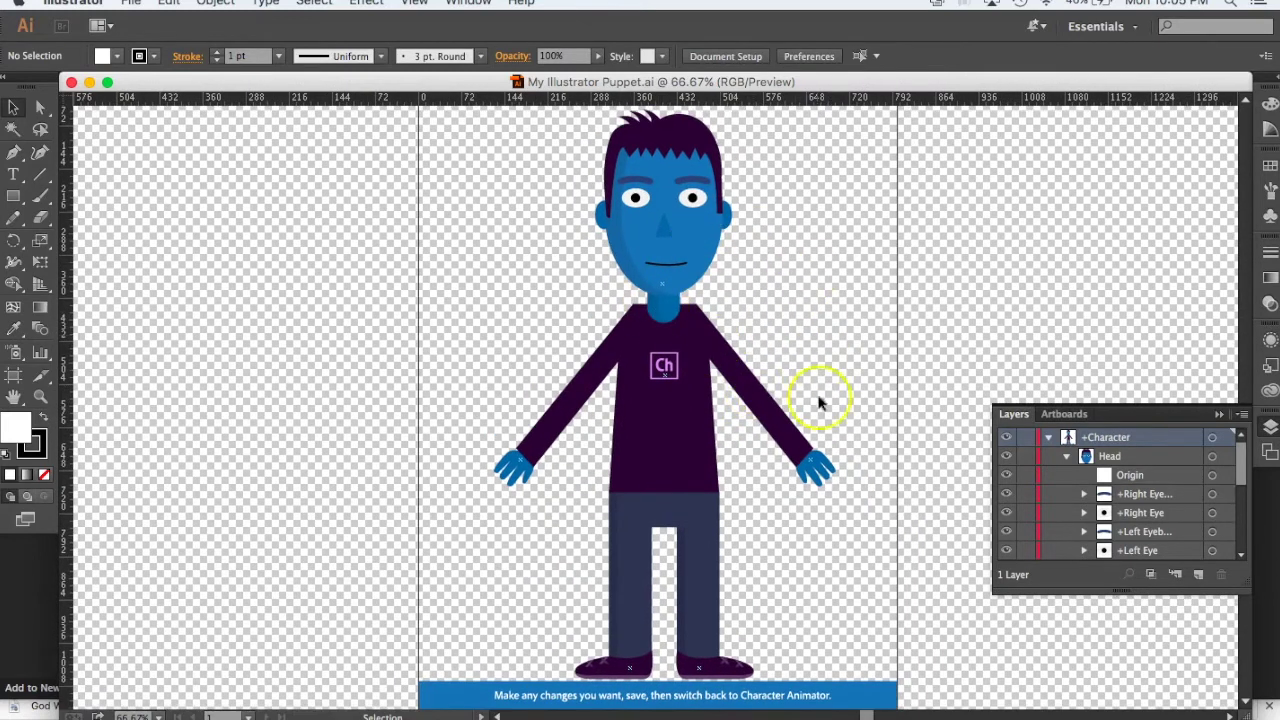
Step: Rename the top layer to +Character, then collapse and reopen the Layers panel
double_click(1063, 437)
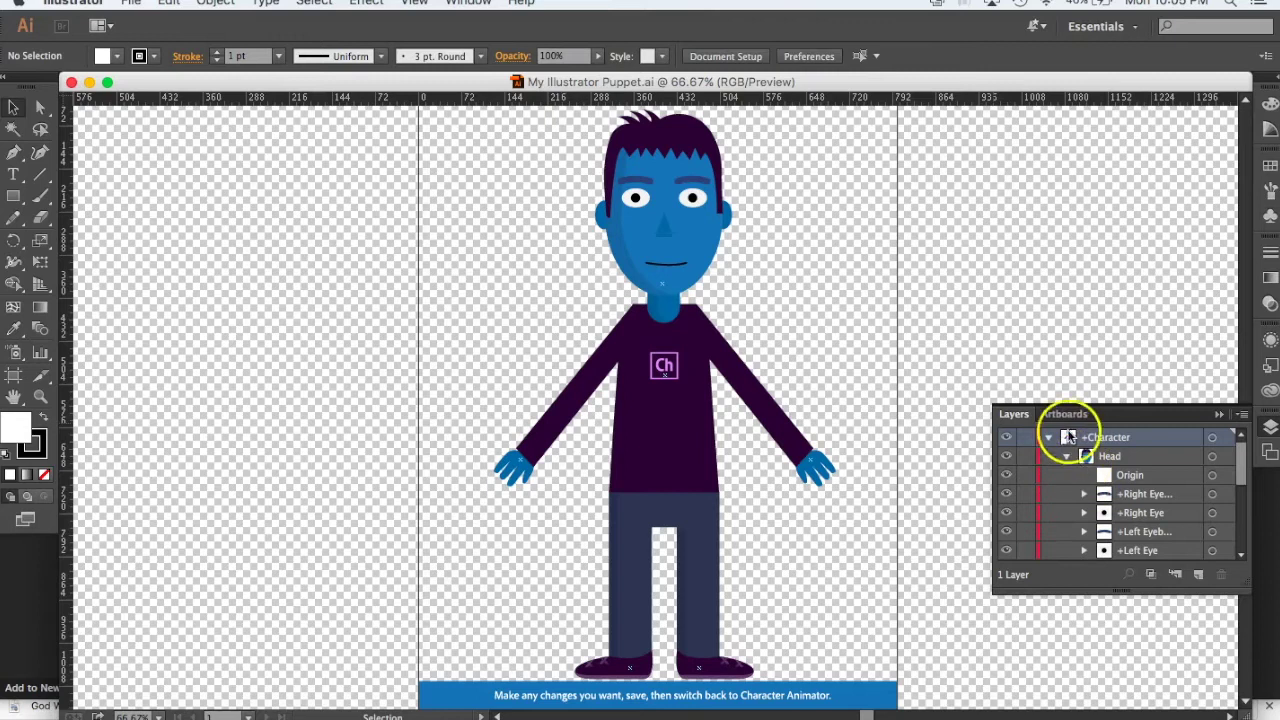
text(+)
key(Return)
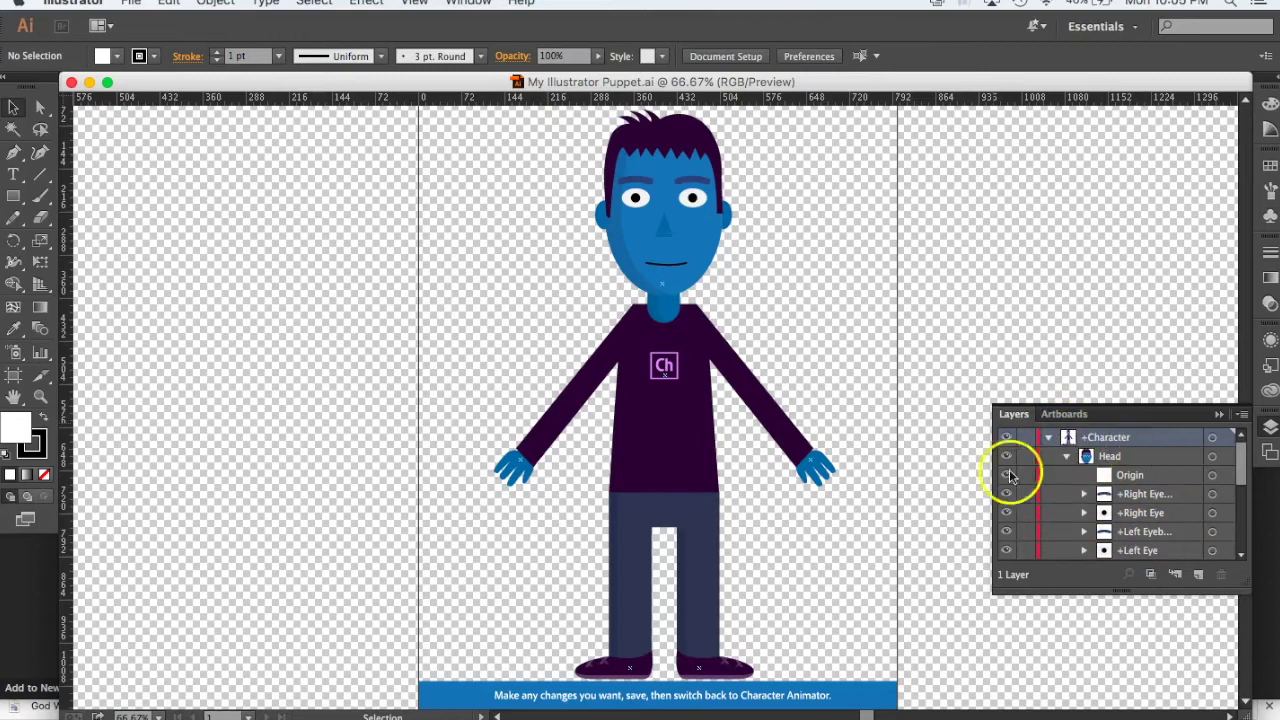
click(1219, 415)
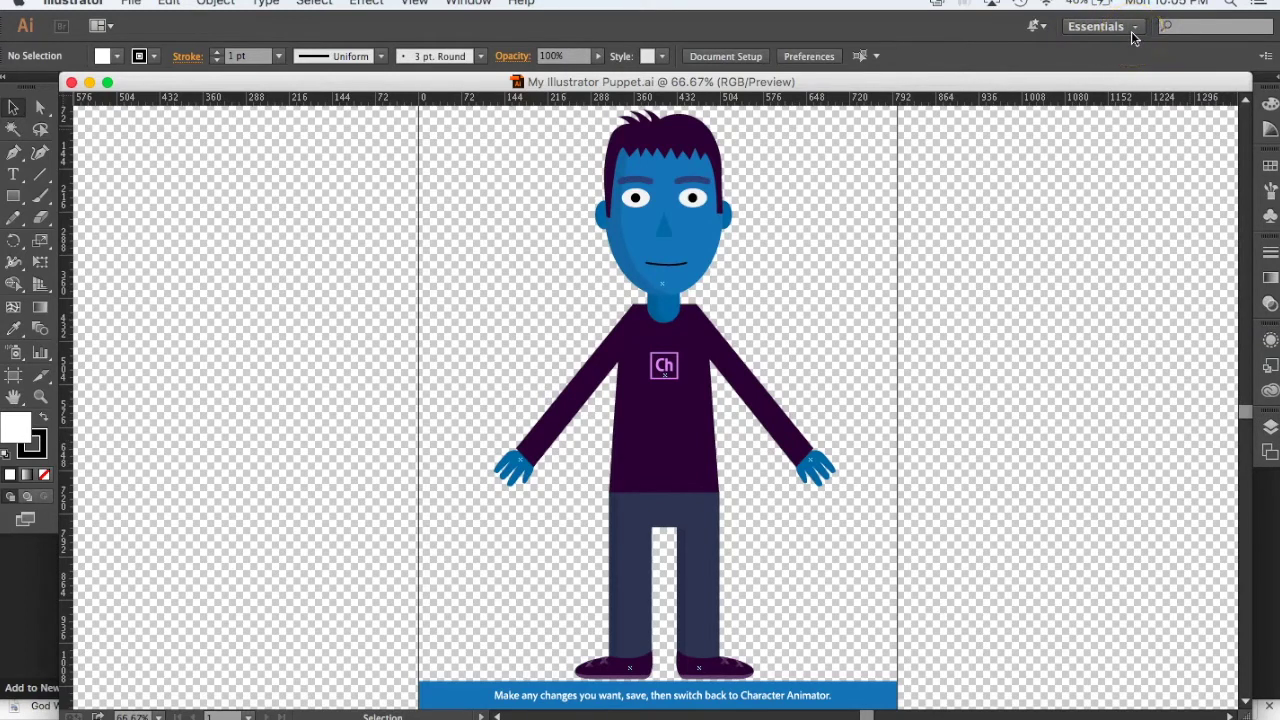
click(1270, 437)
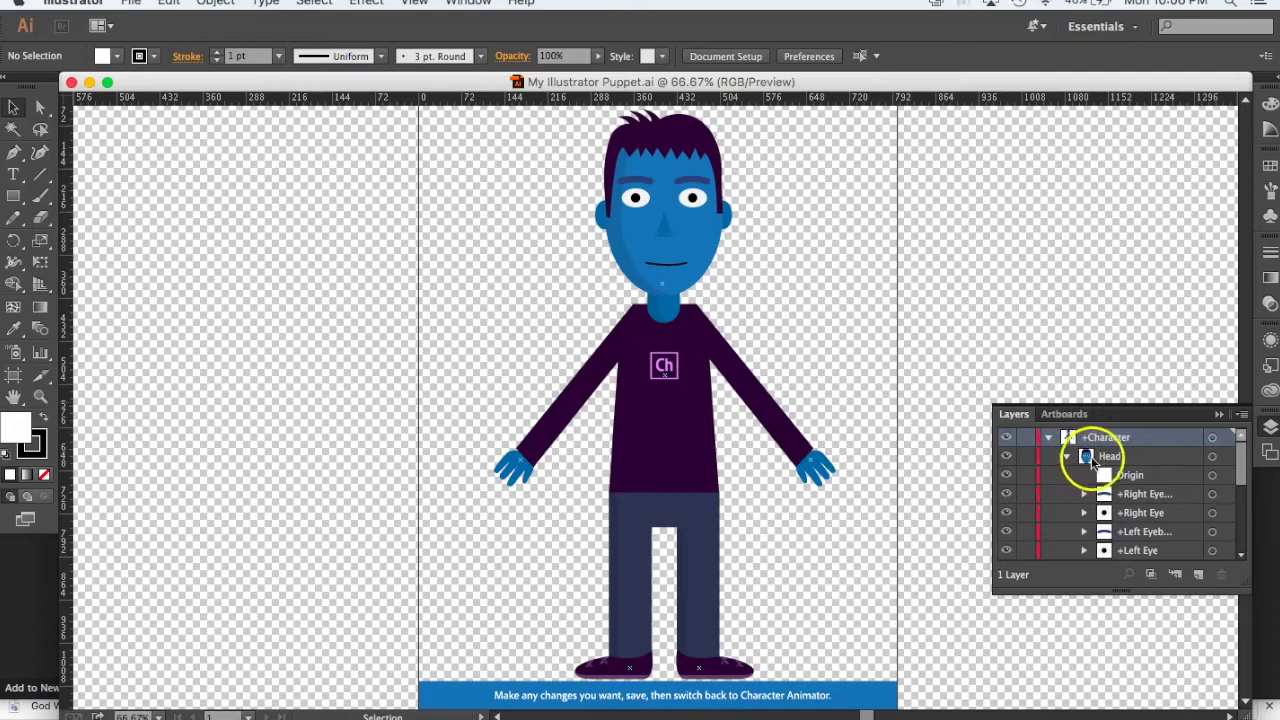
click(78, 708)
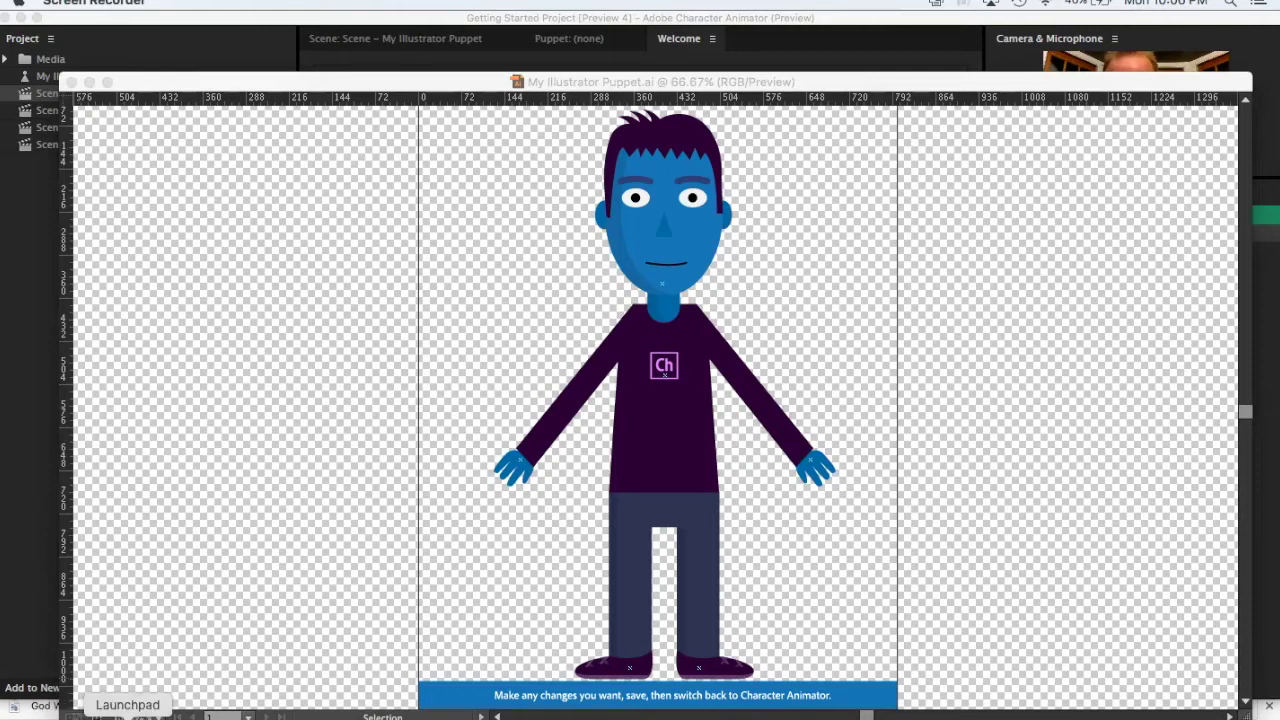
click(1261, 526)
click(886, 712)
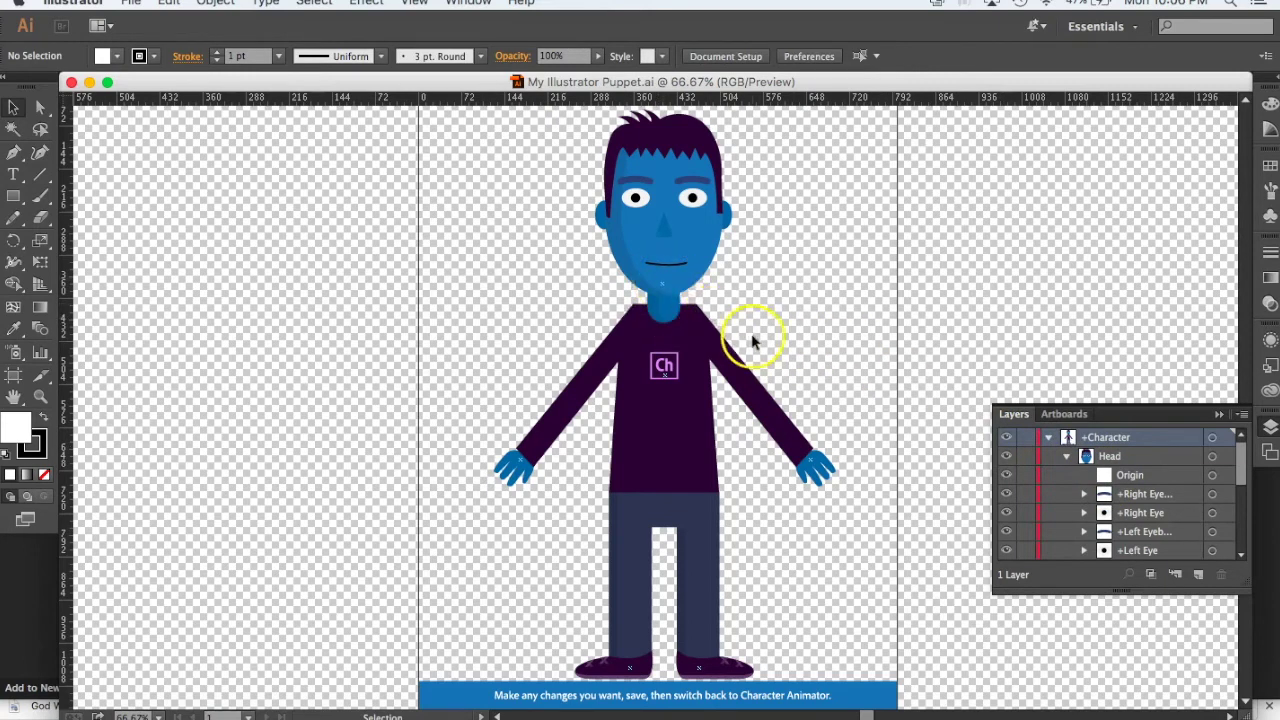
click(1084, 494)
click(1084, 494)
scroll(1112, 520, down, 1)
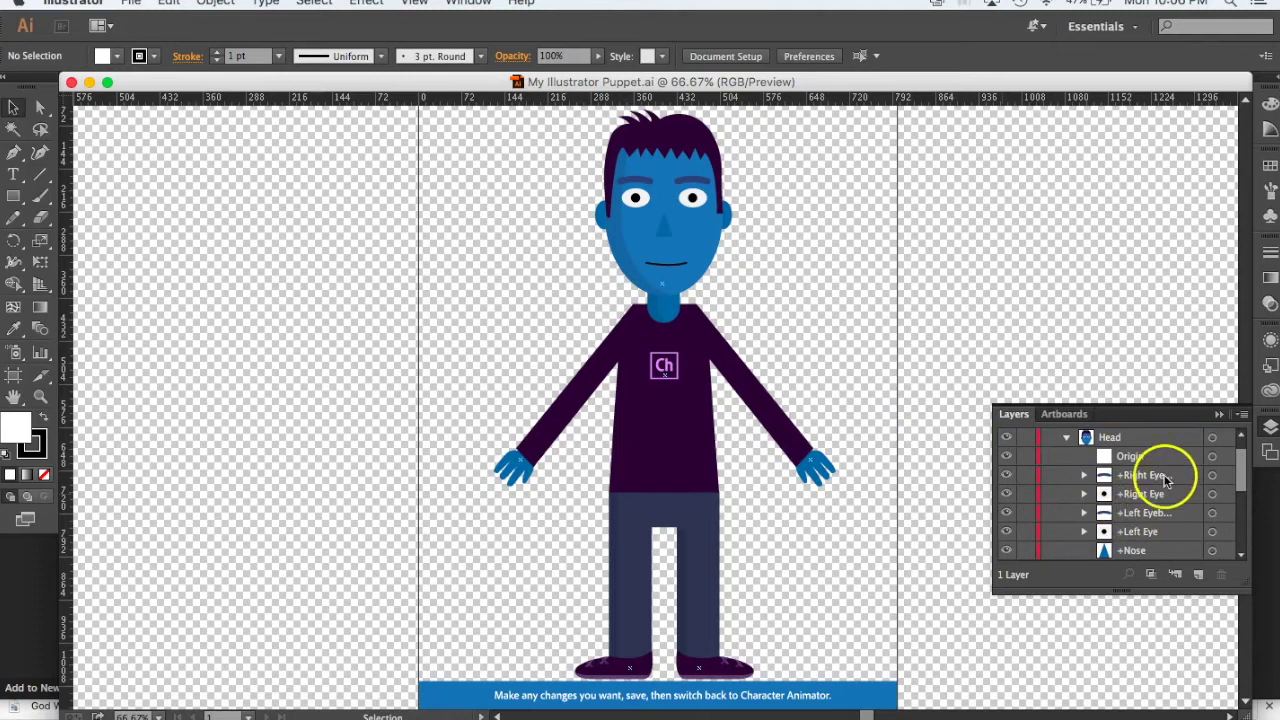
click(1084, 495)
scroll(1150, 495, down, 2)
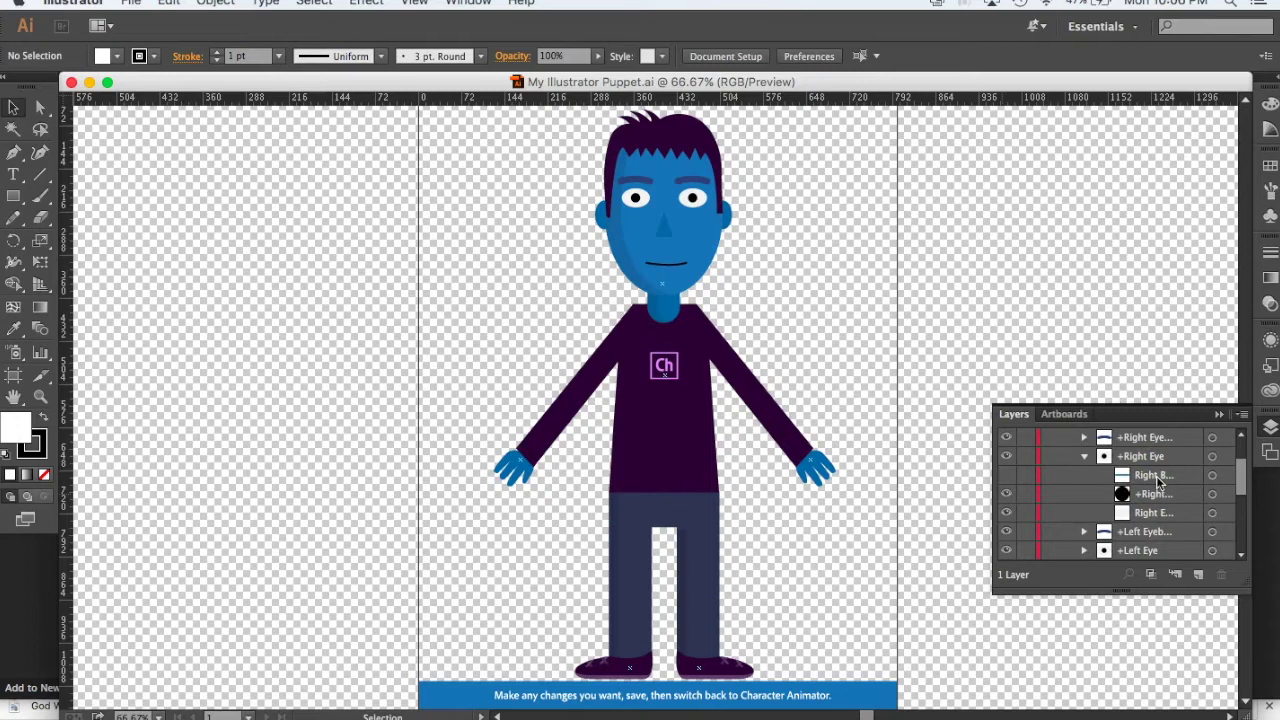
click(1157, 496)
drag(1157, 519, 1080, 457)
click(1084, 456)
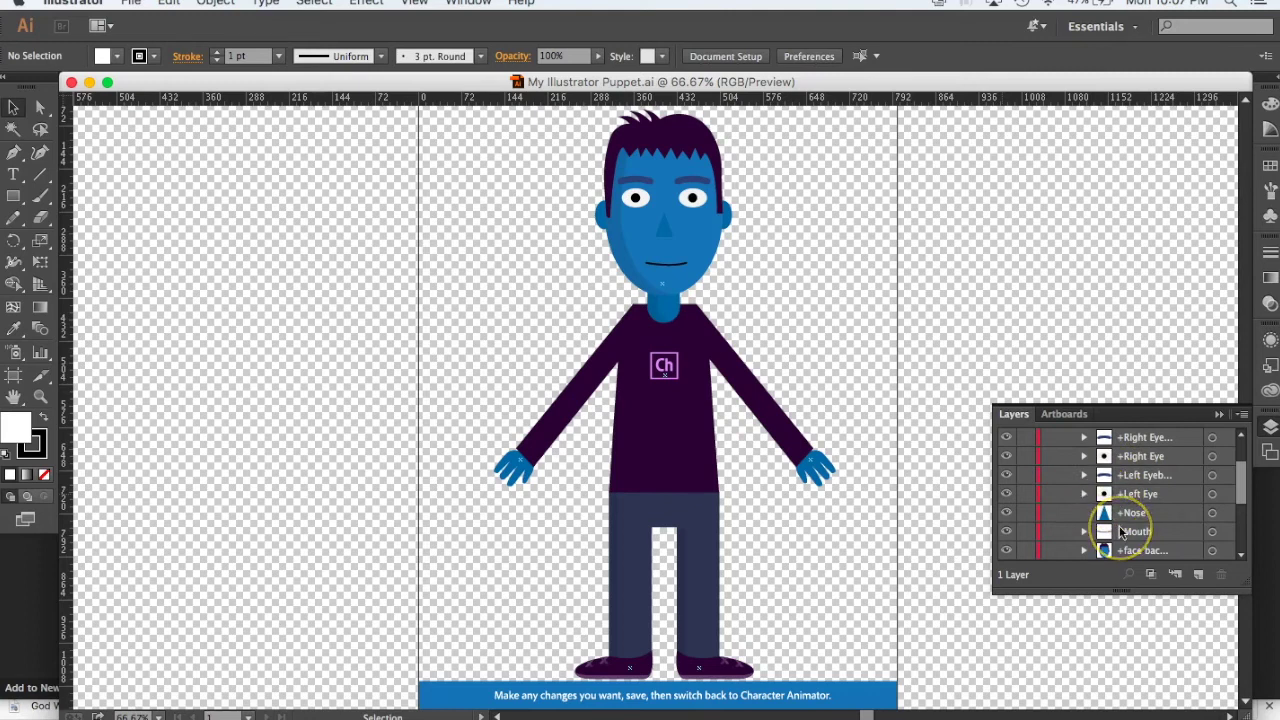
scroll(1110, 505, down, 2)
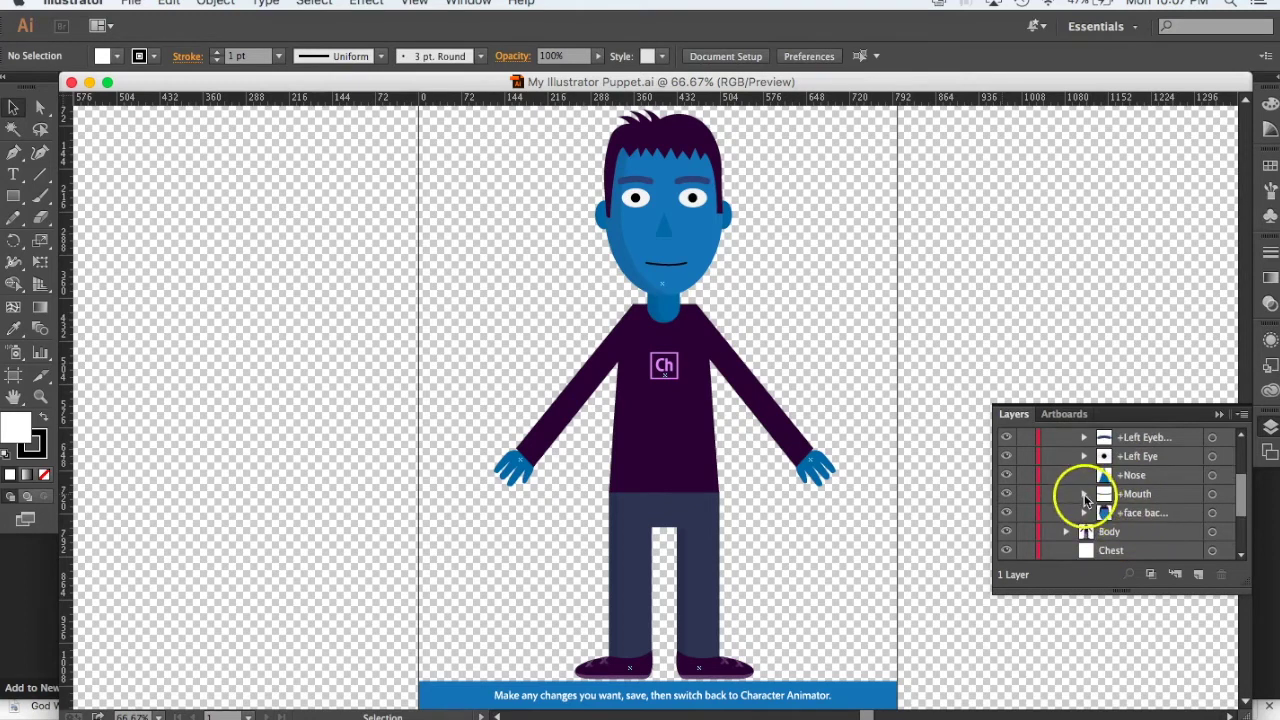
click(1085, 494)
scroll(1118, 508, down, 3)
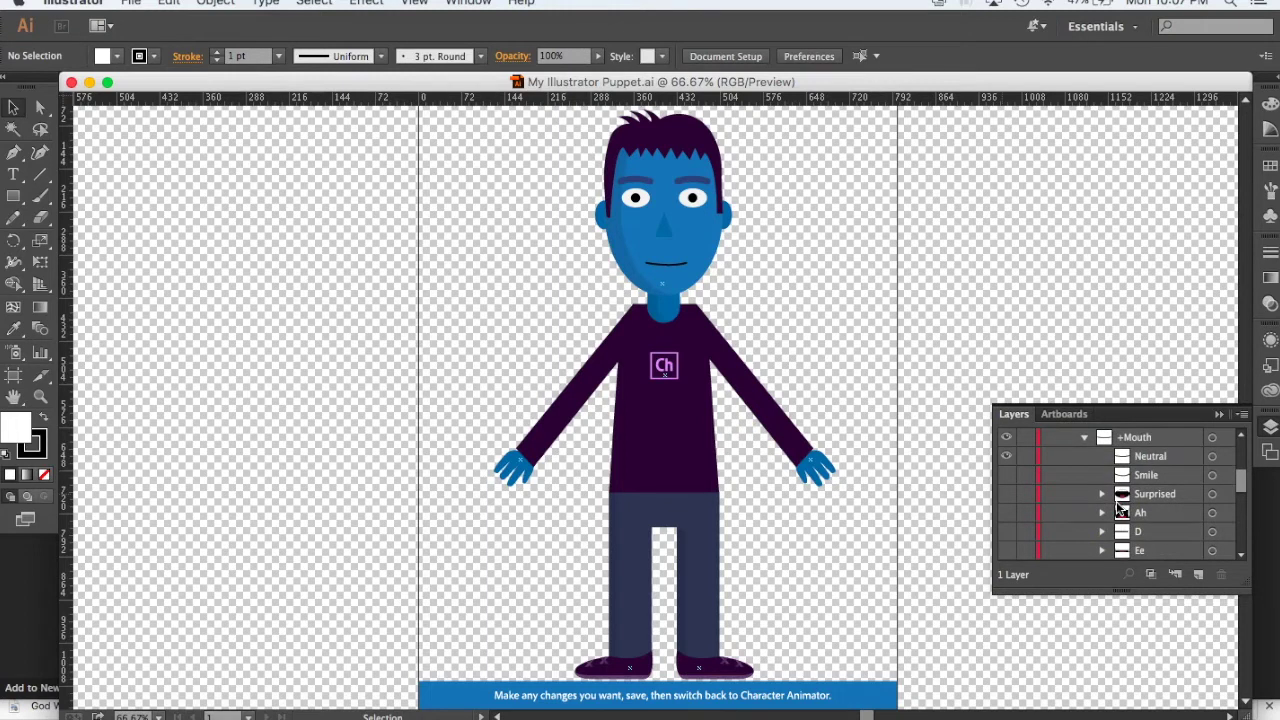
scroll(1118, 510, down, 1)
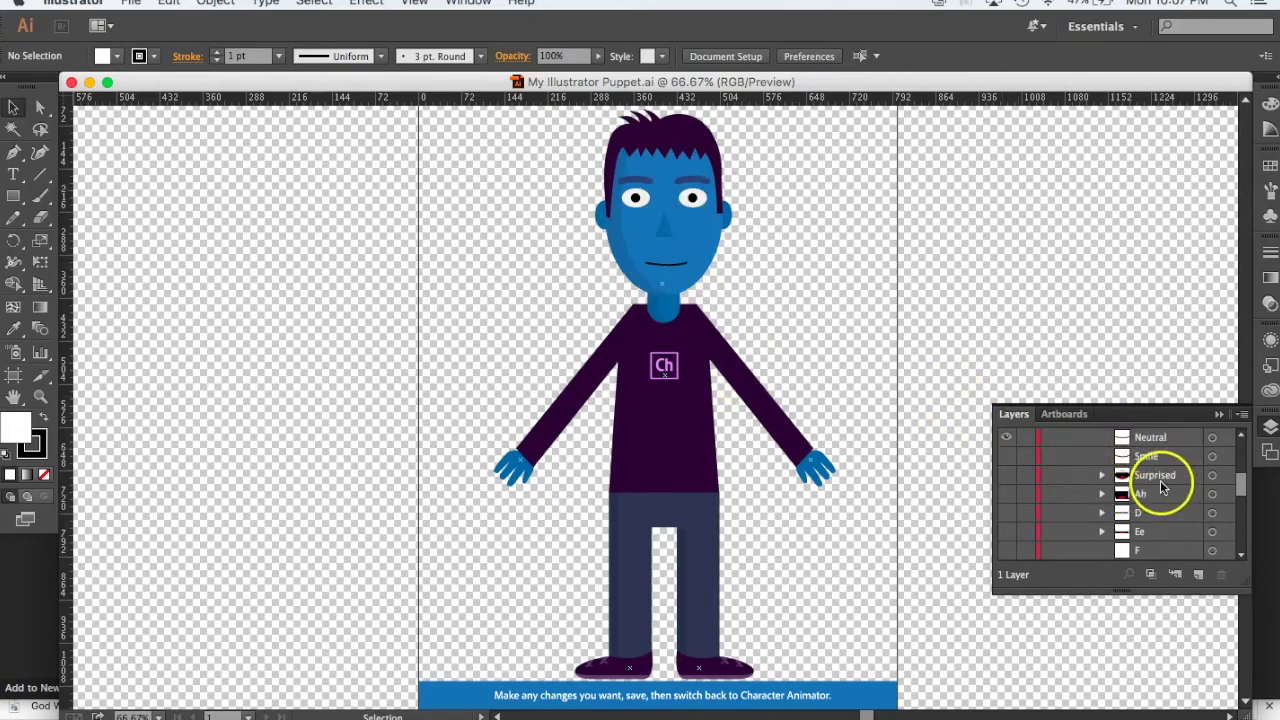
scroll(1157, 528, down, 1)
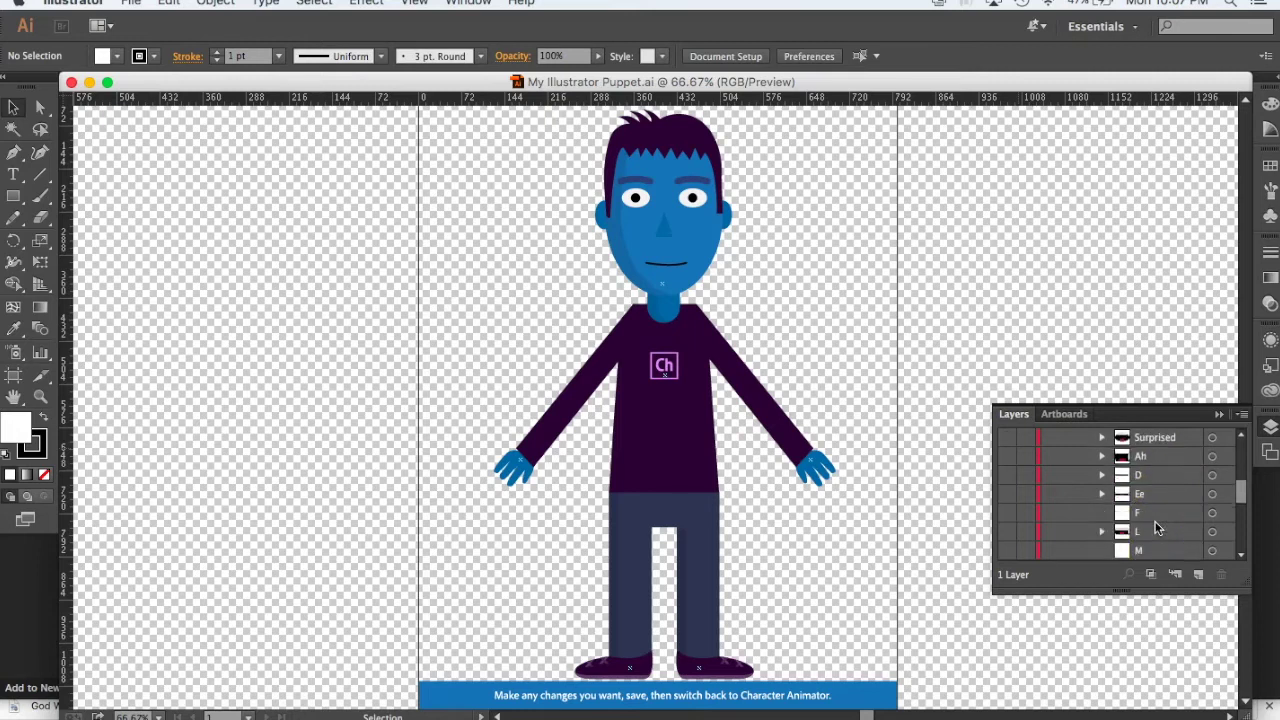
scroll(1157, 500, down, 3)
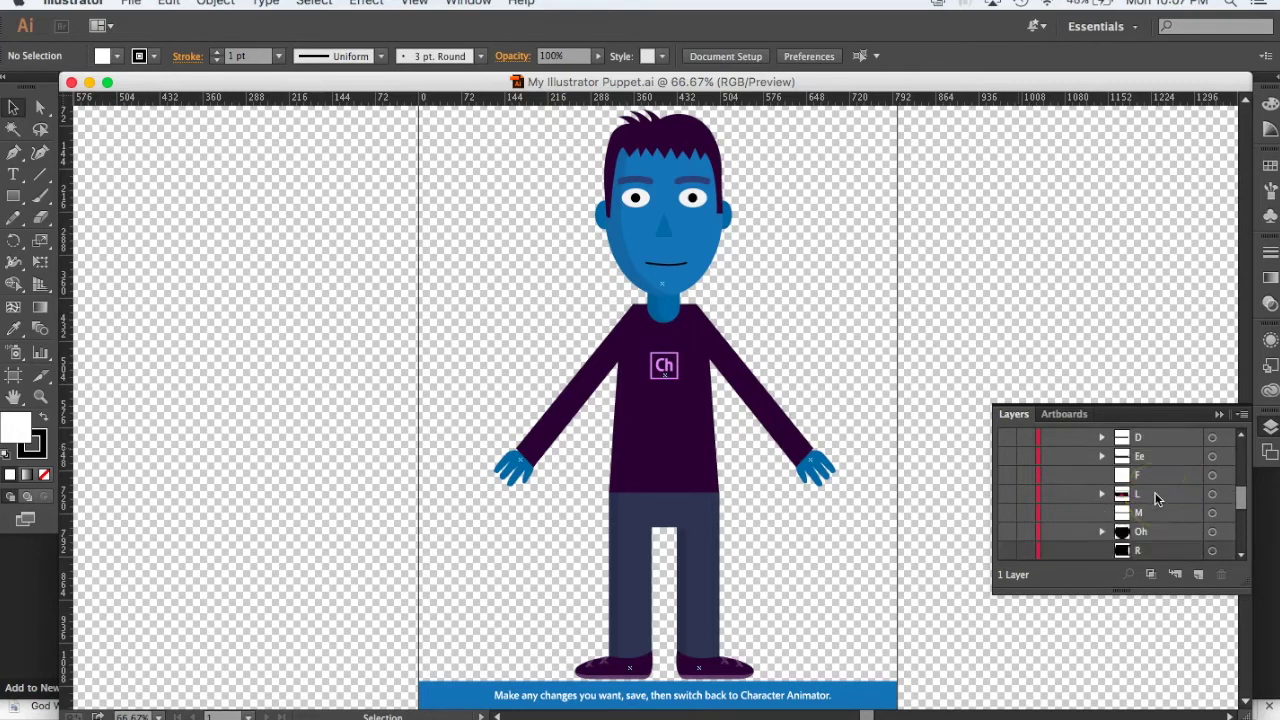
scroll(1157, 499, down, 1)
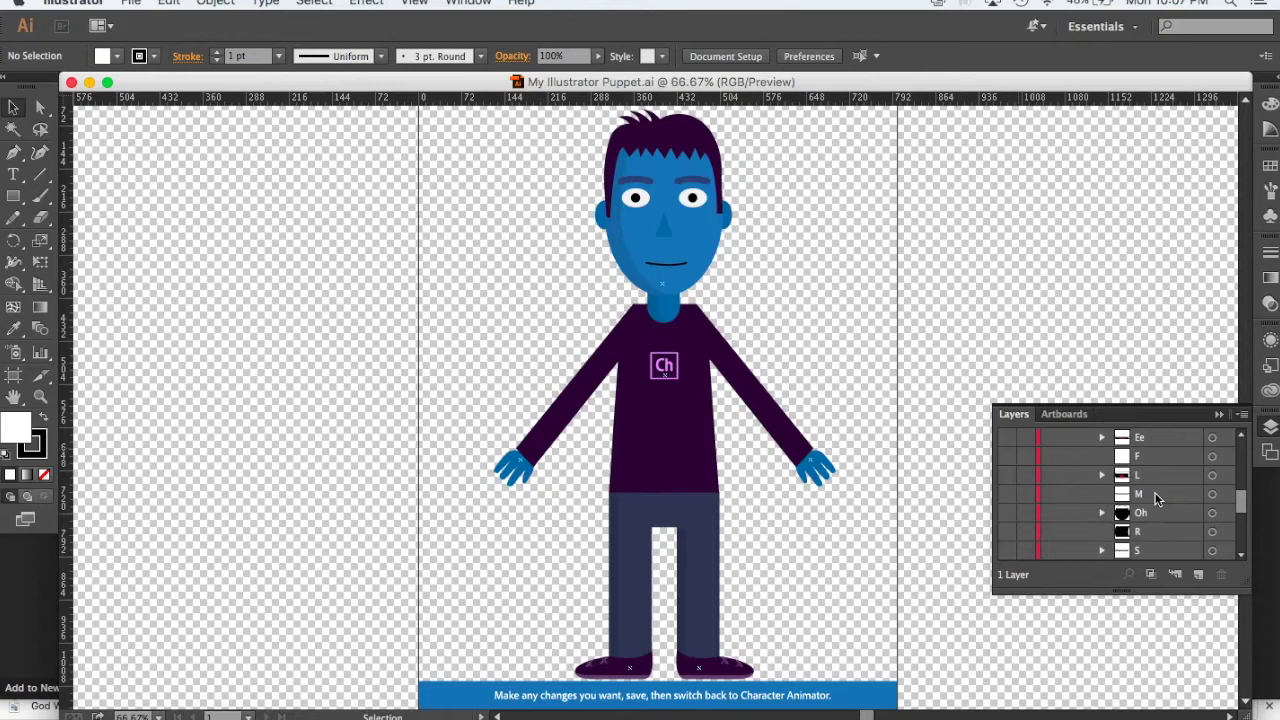
scroll(1157, 499, down, 4)
drag(1157, 497, 1161, 512)
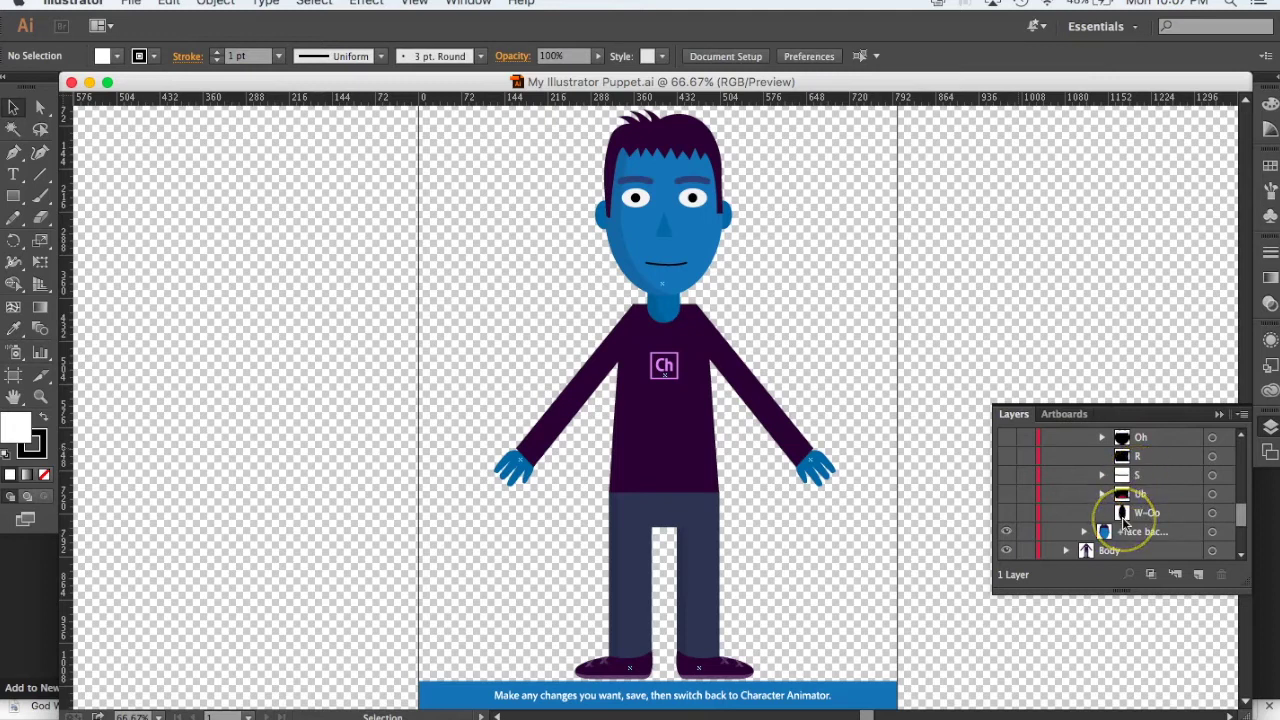
scroll(1122, 520, down, 1)
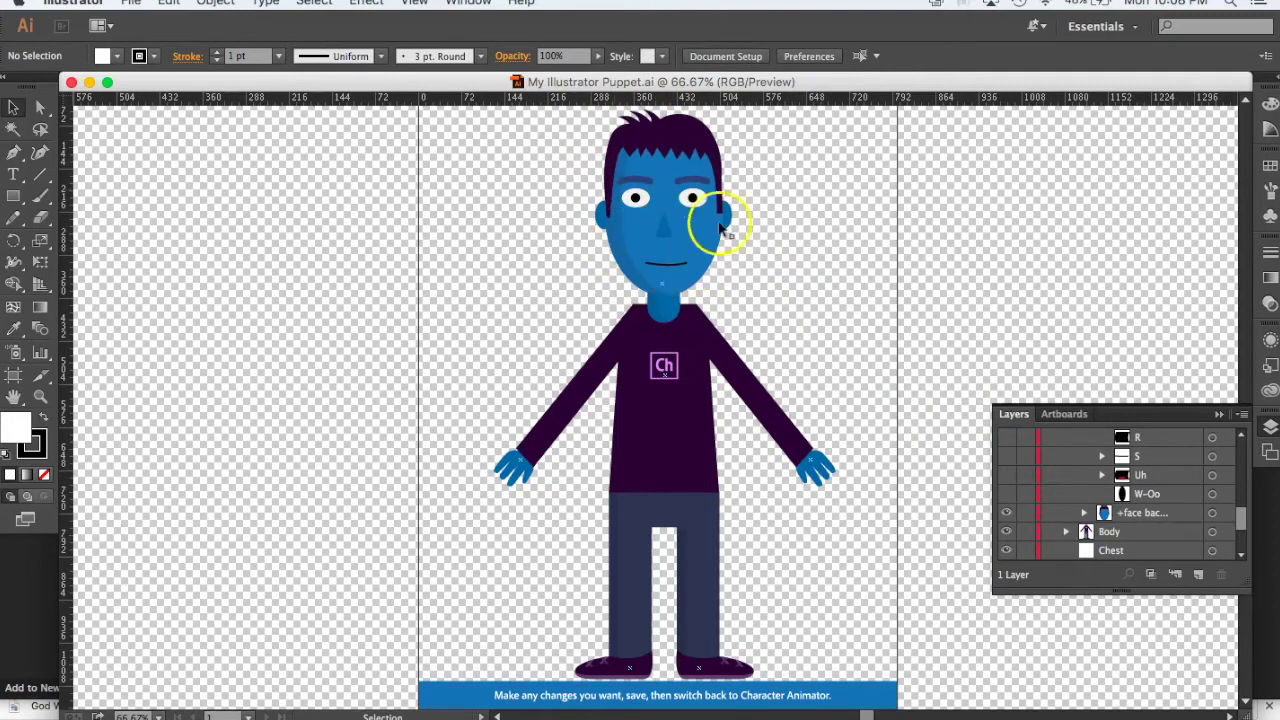
click(1118, 536)
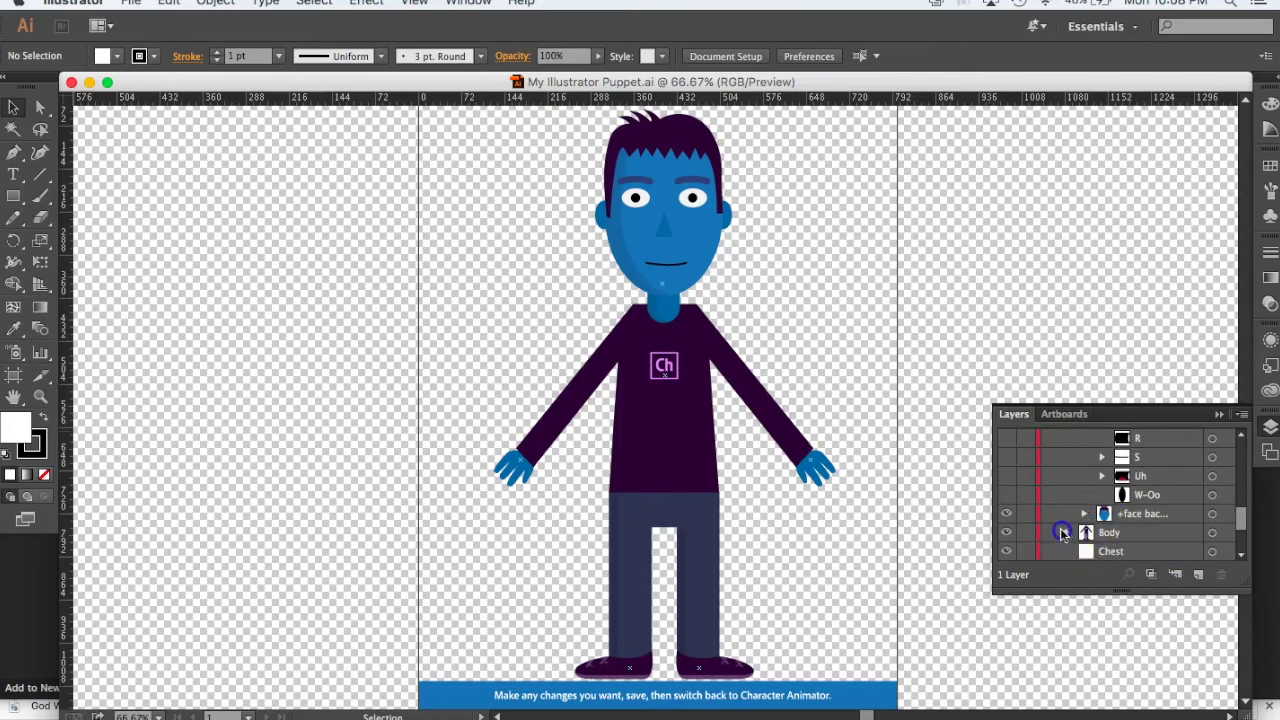
click(1066, 532)
scroll(1068, 538, down, 3)
mouse_move(1112, 438)
mouse_down()
mouse_move(1100, 457)
mouse_move(1113, 512)
mouse_up()
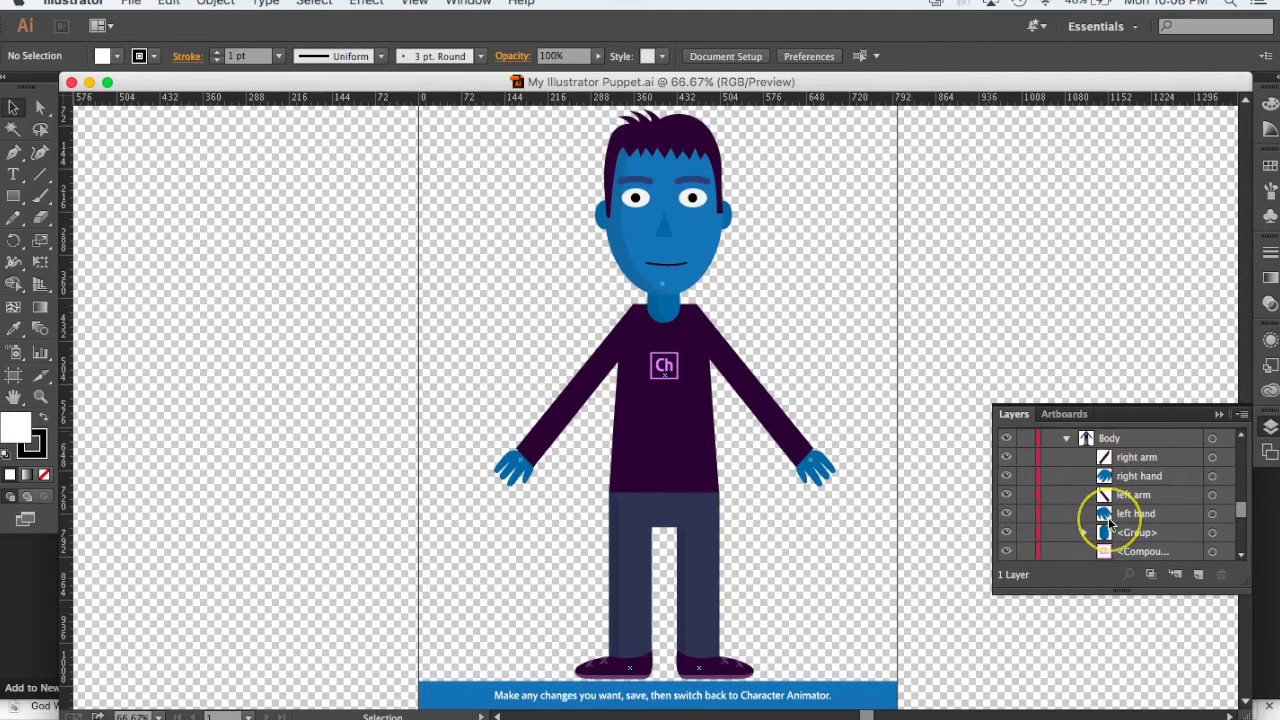
scroll(1110, 522, down, 2)
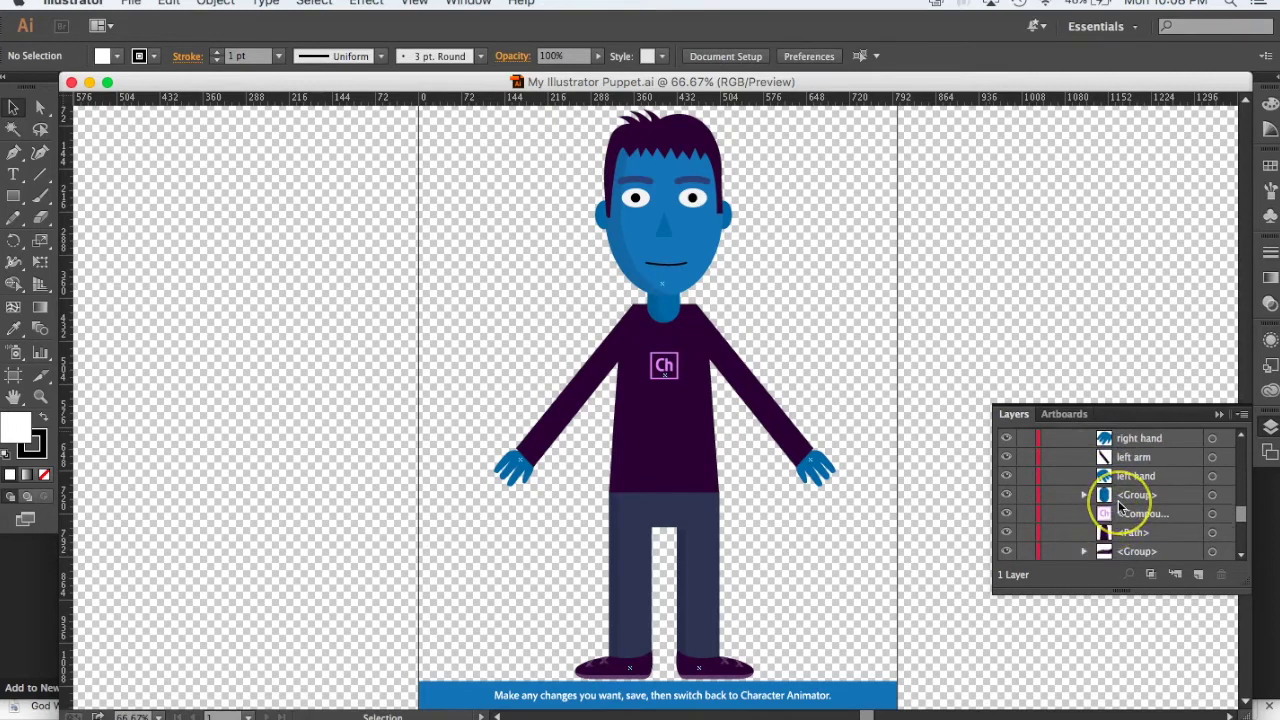
scroll(1120, 508, down, 3)
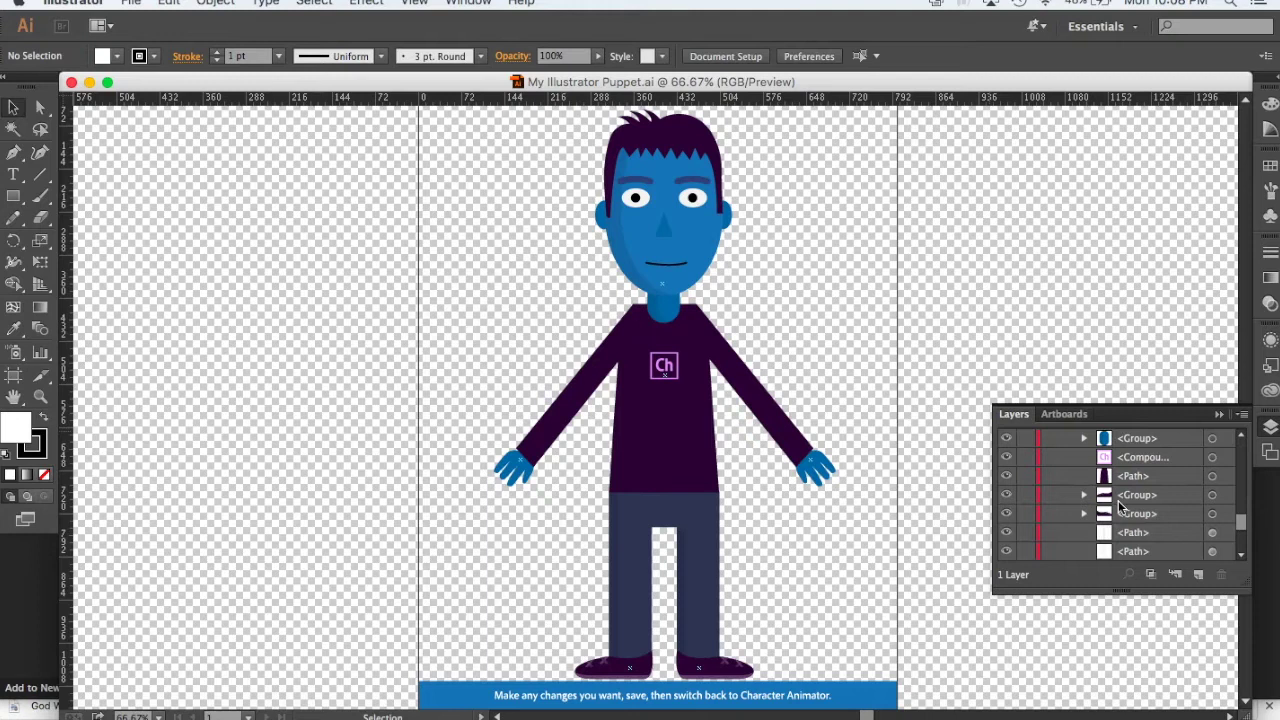
scroll(1118, 508, down, 6)
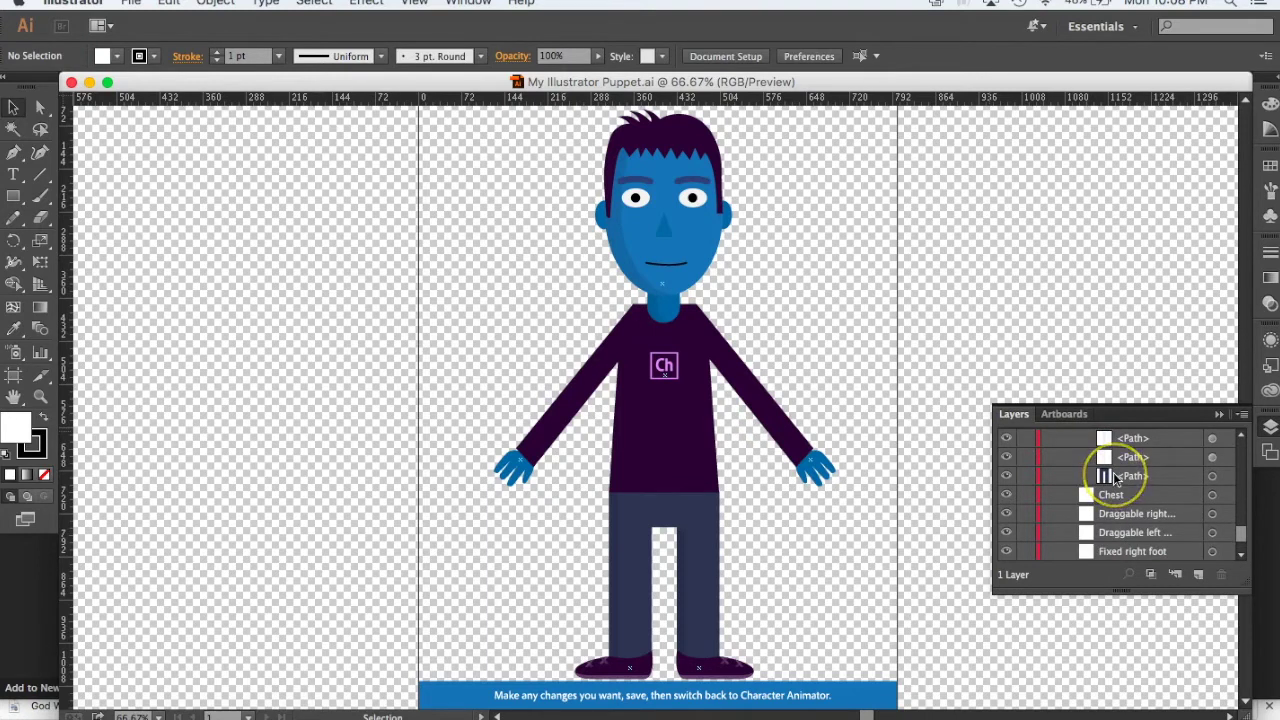
scroll(1116, 478, up, 10)
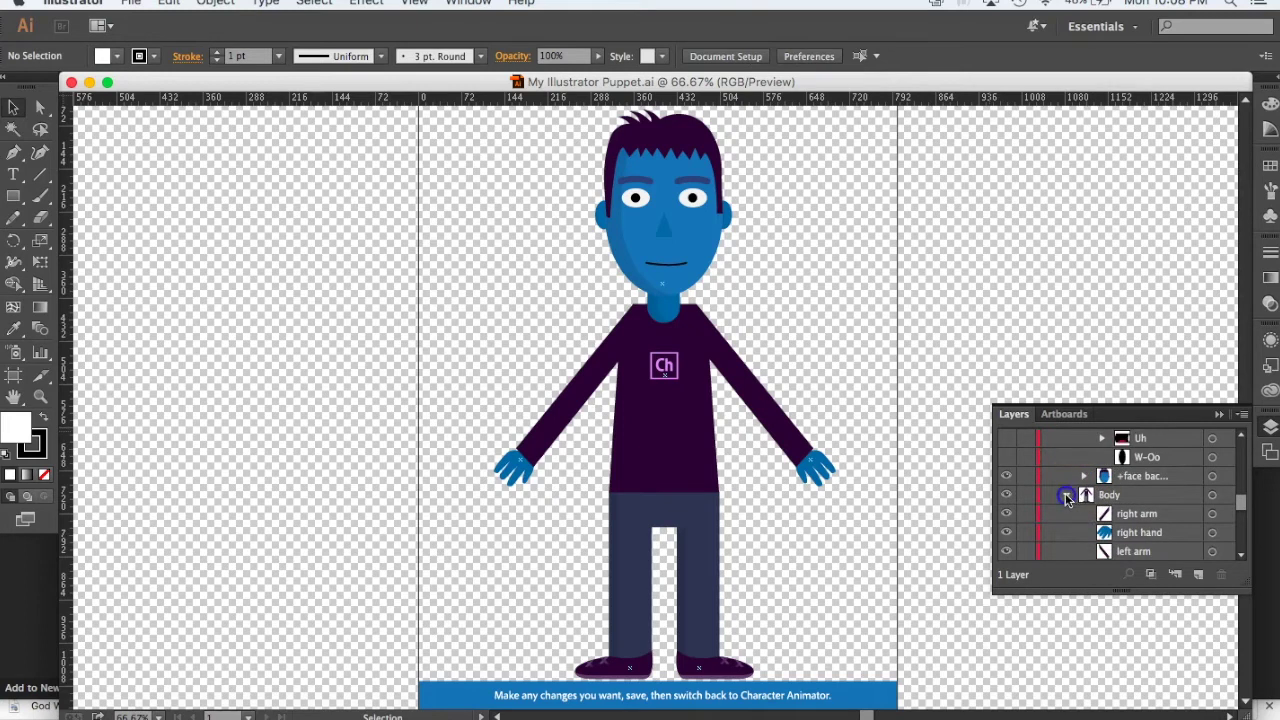
click(1068, 496)
scroll(1093, 538, down, 2)
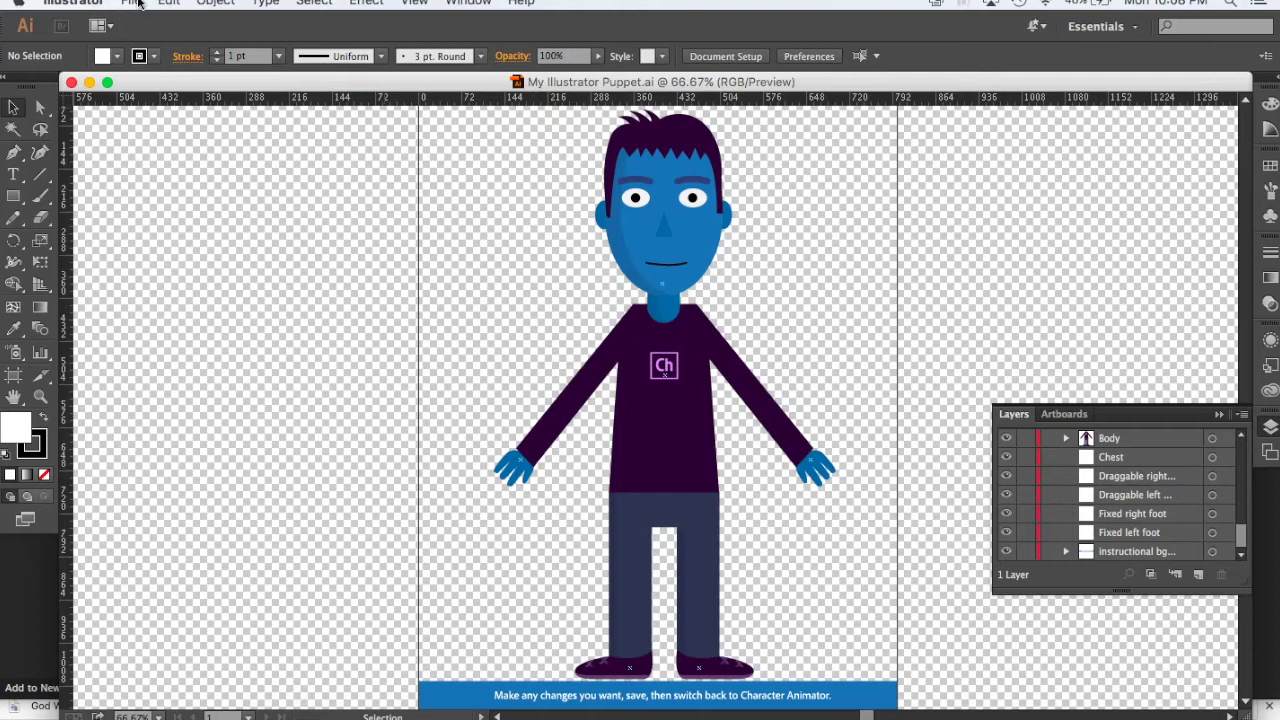
Step: Start File > Save As for the puppet file, then cancel, keeping the existing save
click(134, 4)
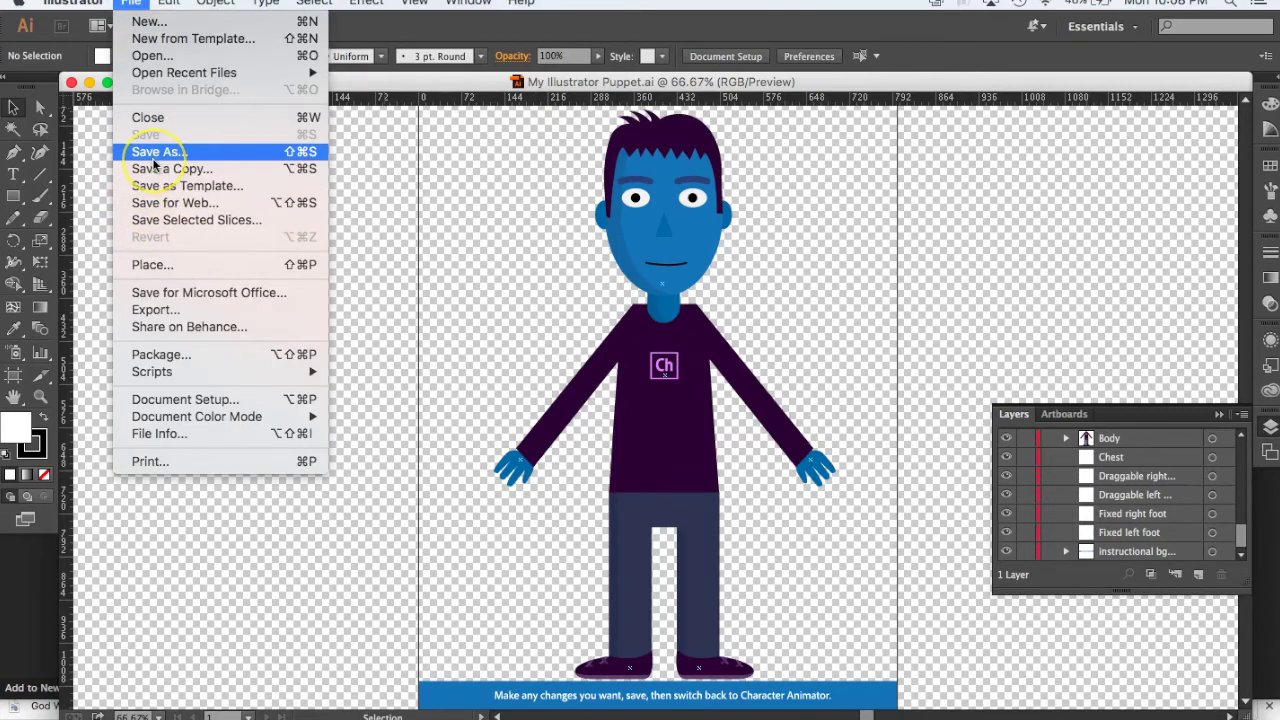
click(213, 140)
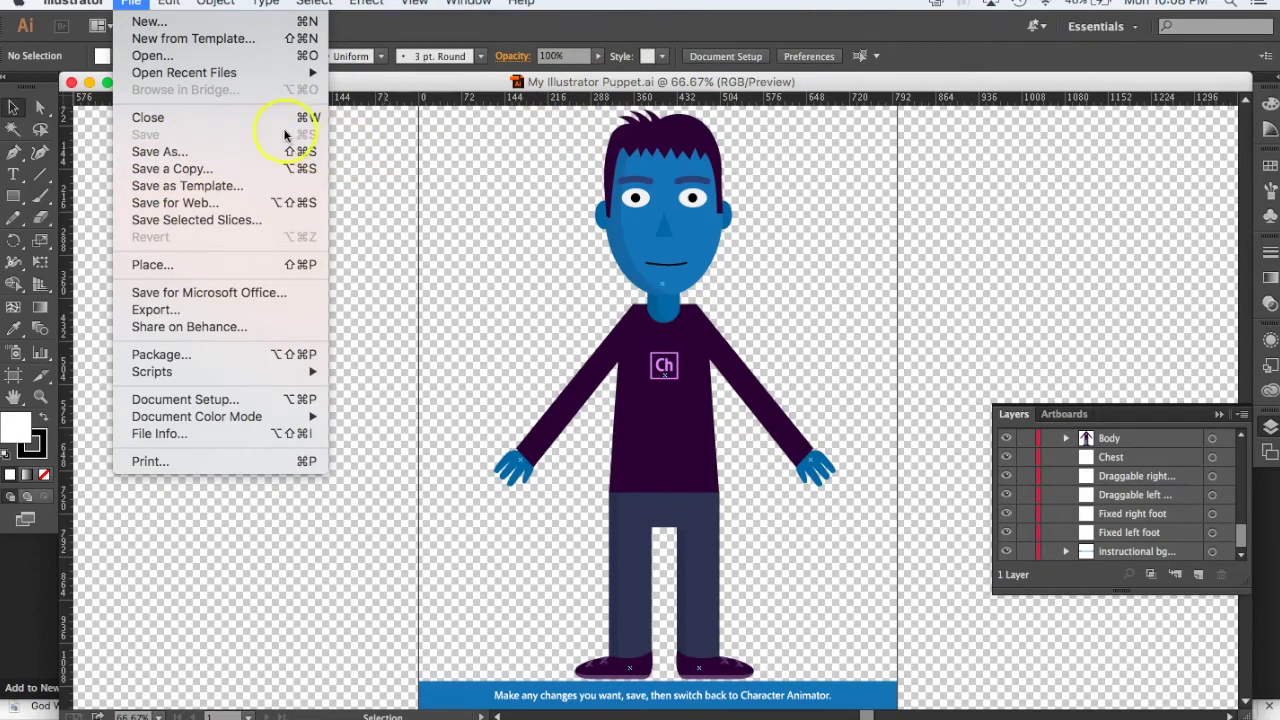
click(260, 153)
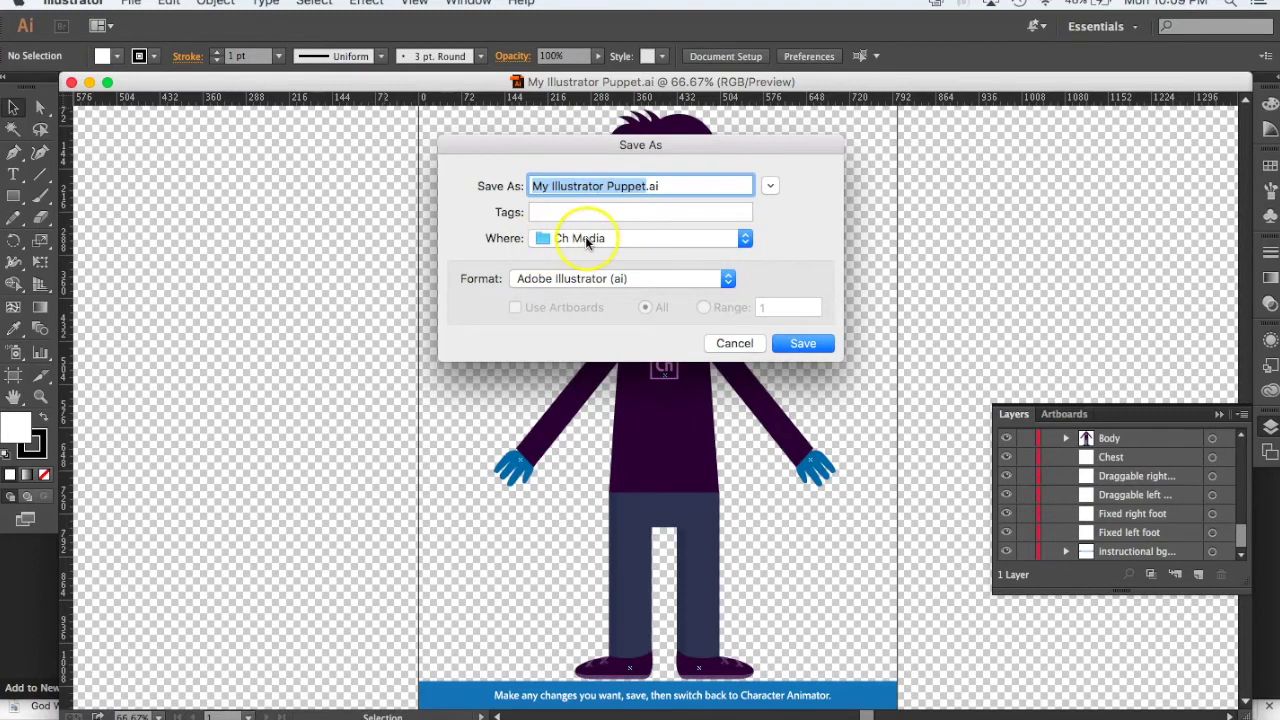
click(735, 344)
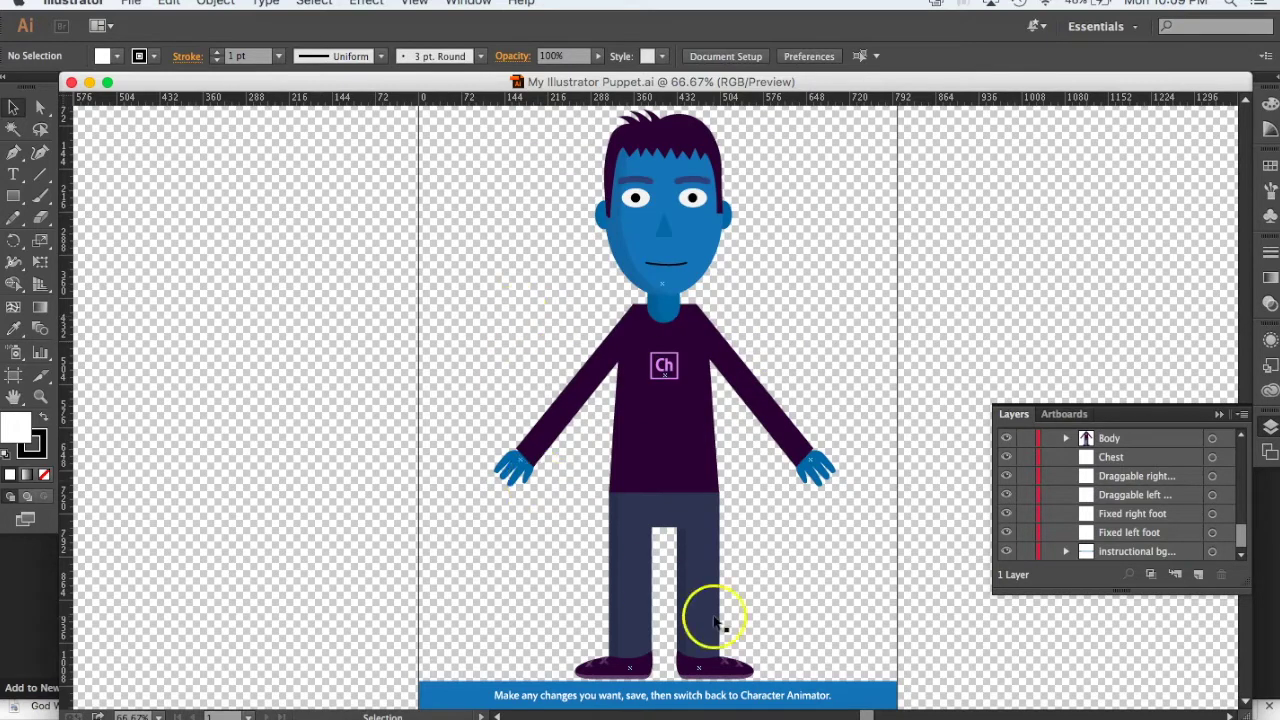
Step: Switch to Character Animator and bring up the 'Scene – My Illustrator Puppet' tab
click(750, 705)
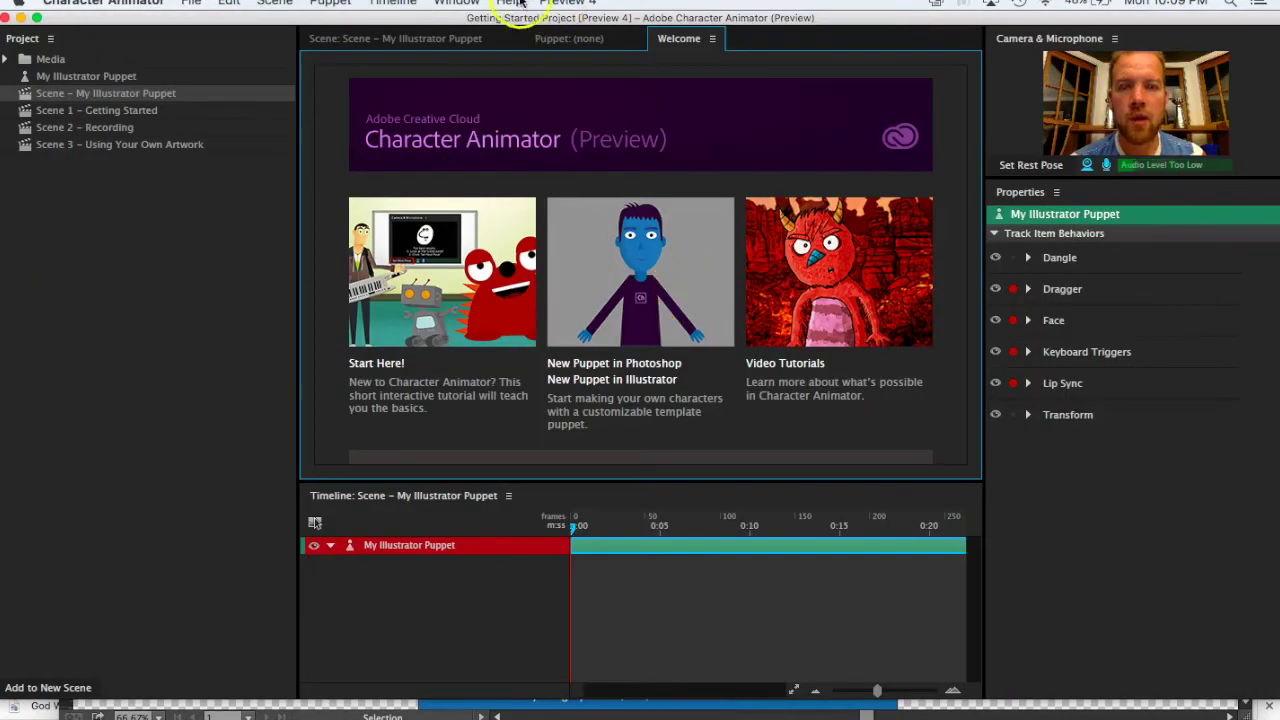
click(423, 38)
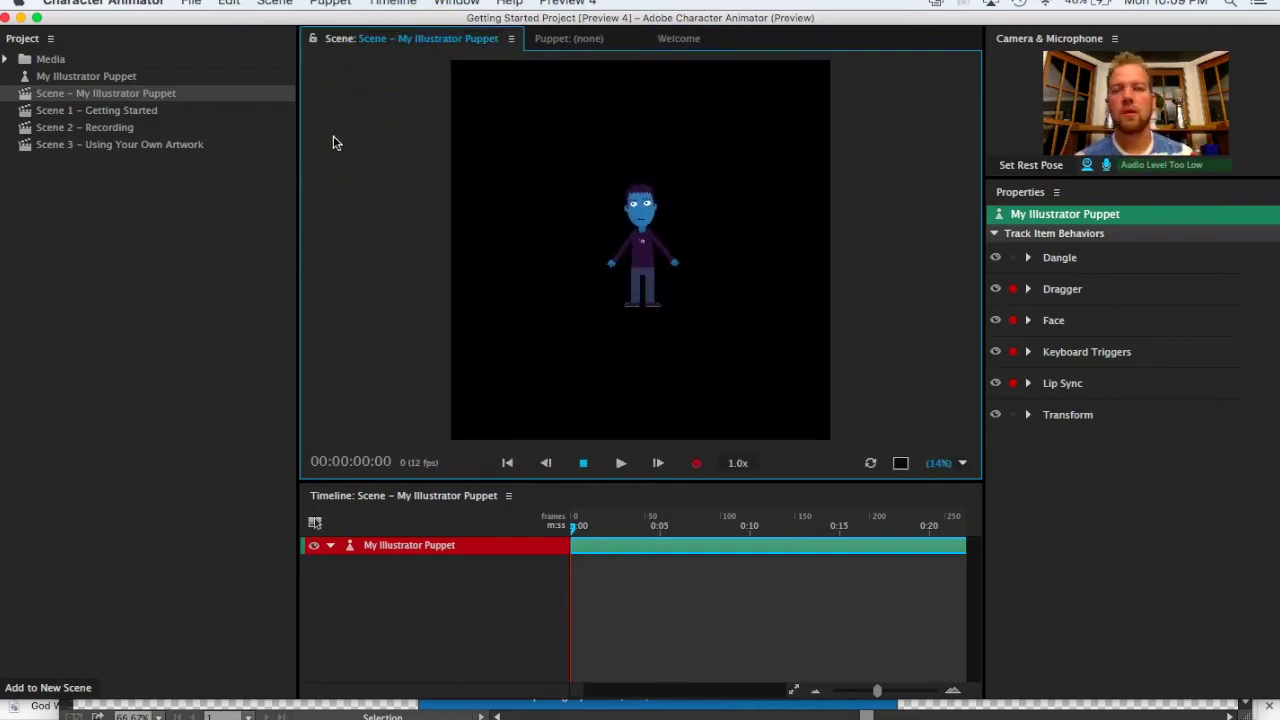
drag(369, 44, 428, 47)
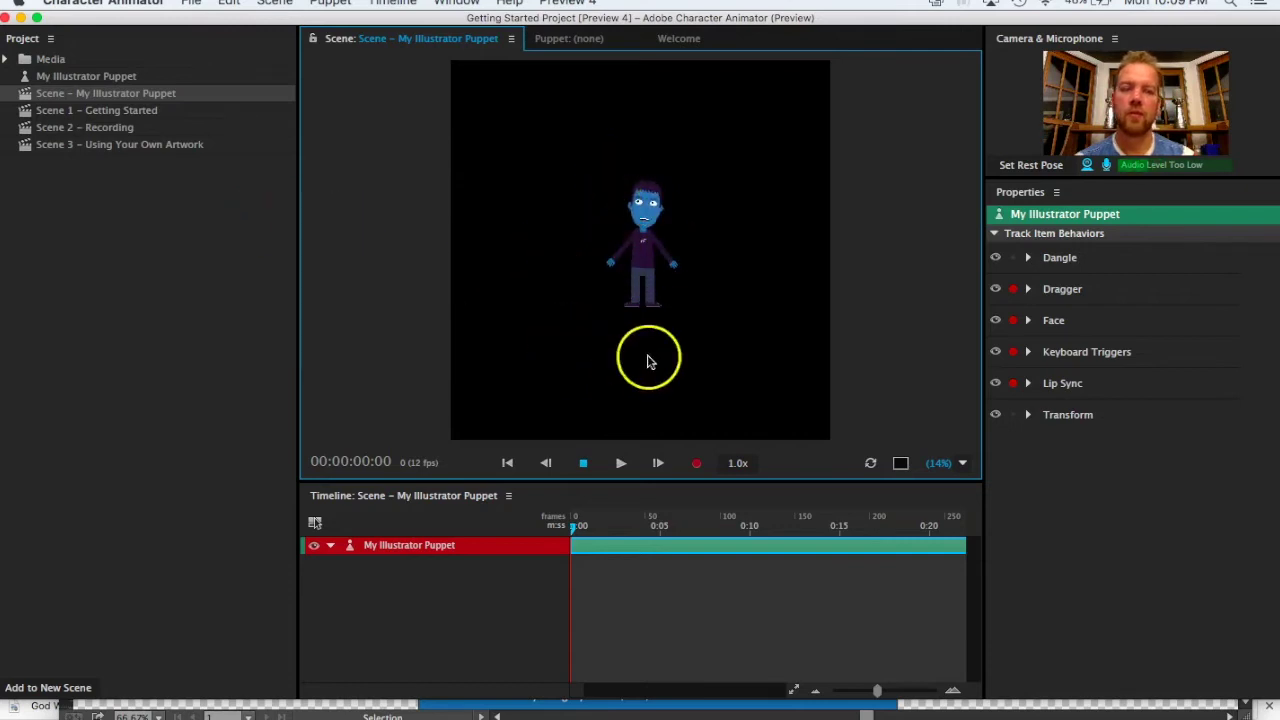
click(578, 39)
click(668, 50)
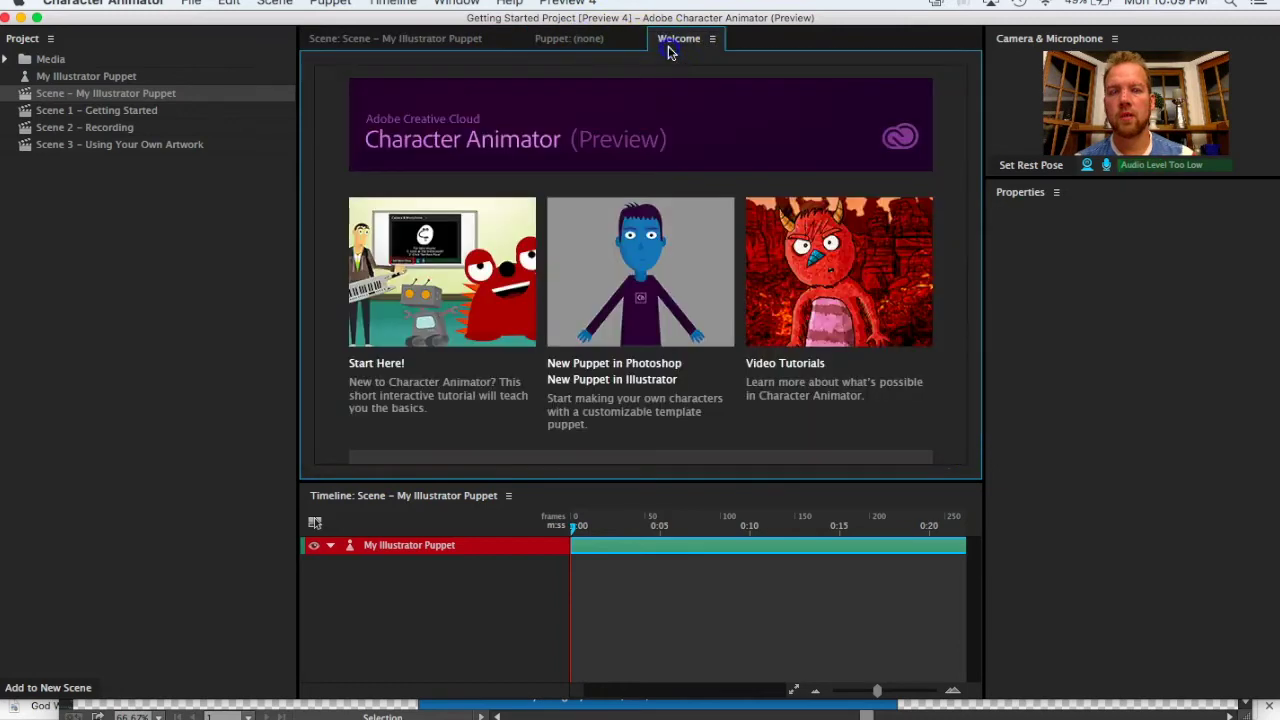
click(418, 42)
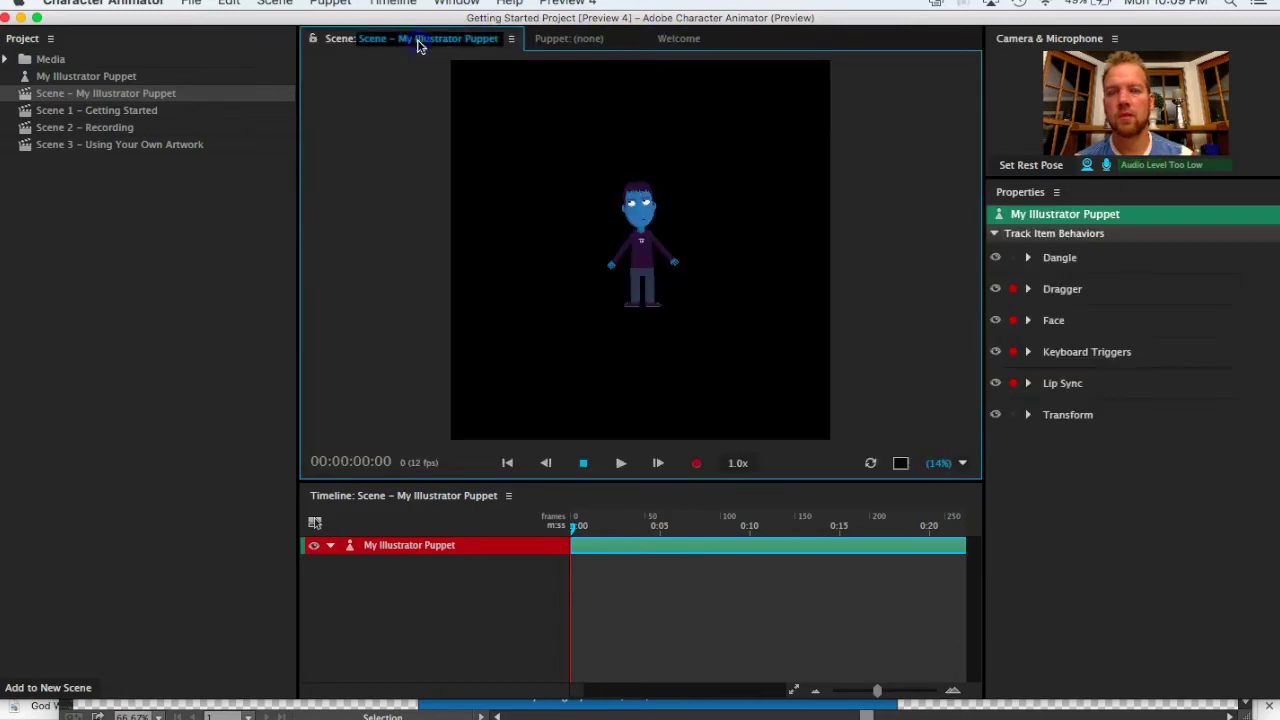
Step: Open My Illustrator Puppet from the Project panel to view its layers, then return to the scene
click(93, 79)
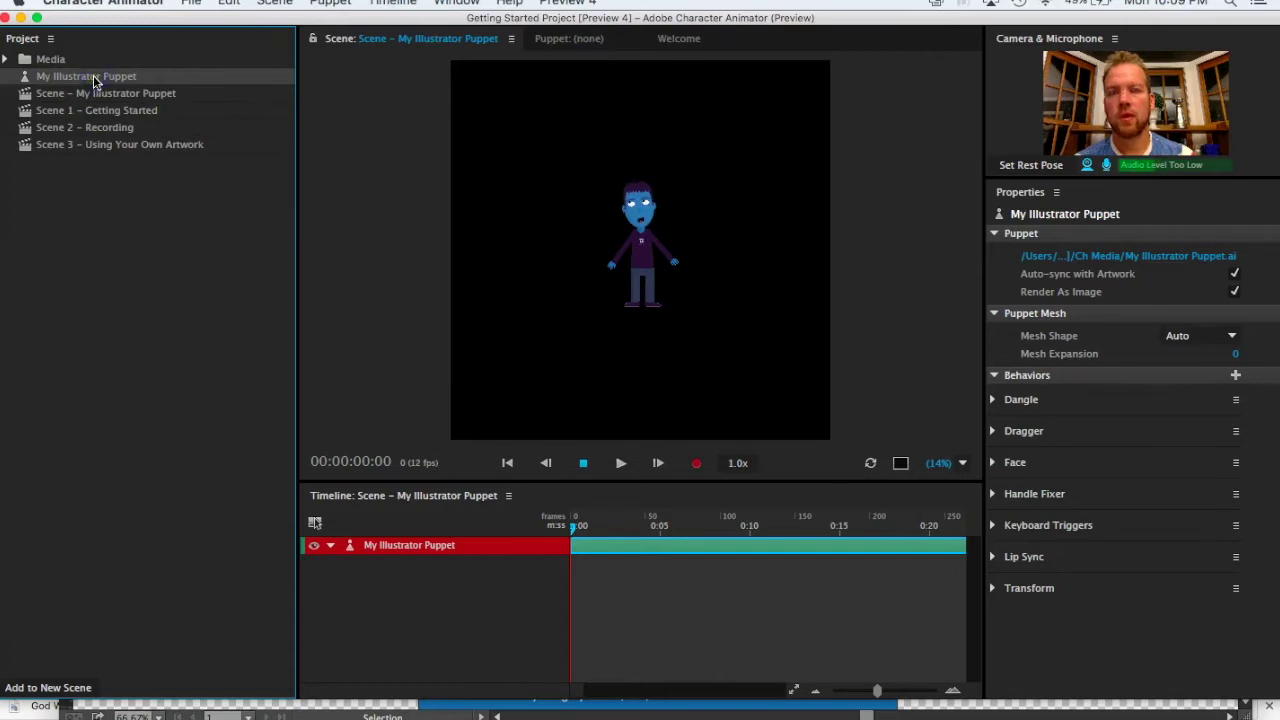
double_click(93, 79)
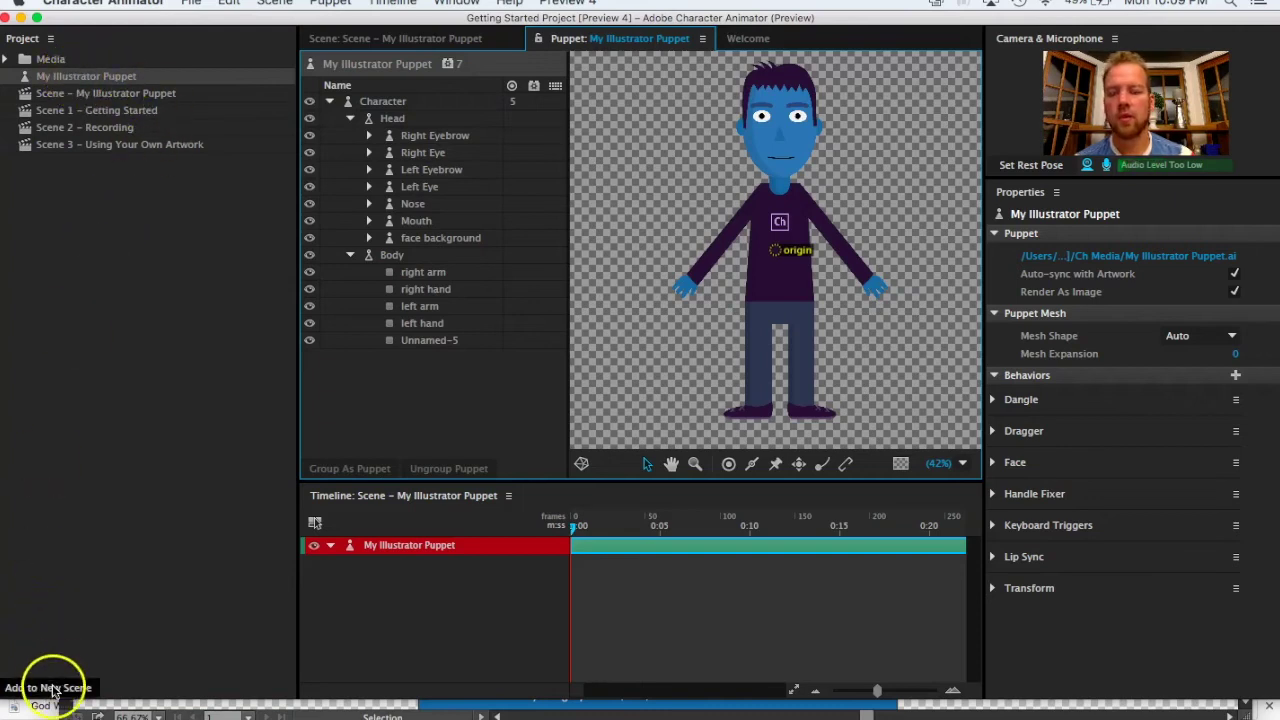
click(393, 40)
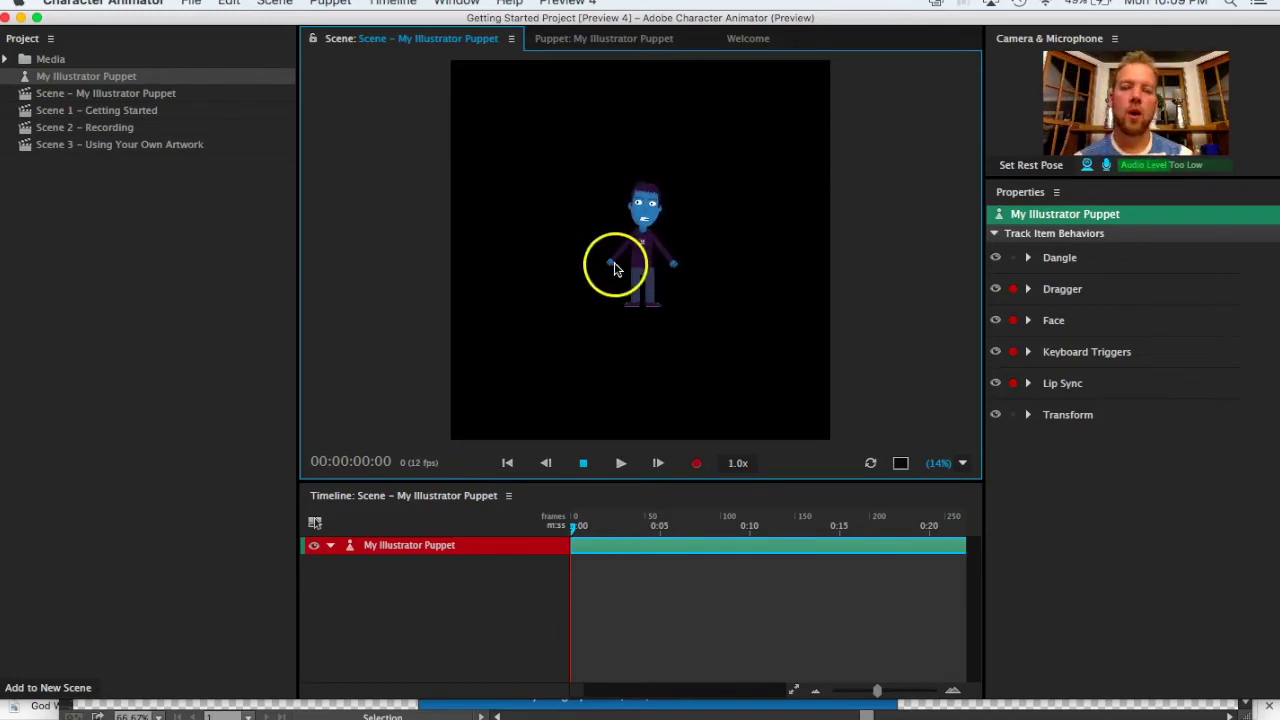
Step: Zoom the scene to 50% then 25%, and drag both puppet hands to wave
click(962, 465)
click(980, 591)
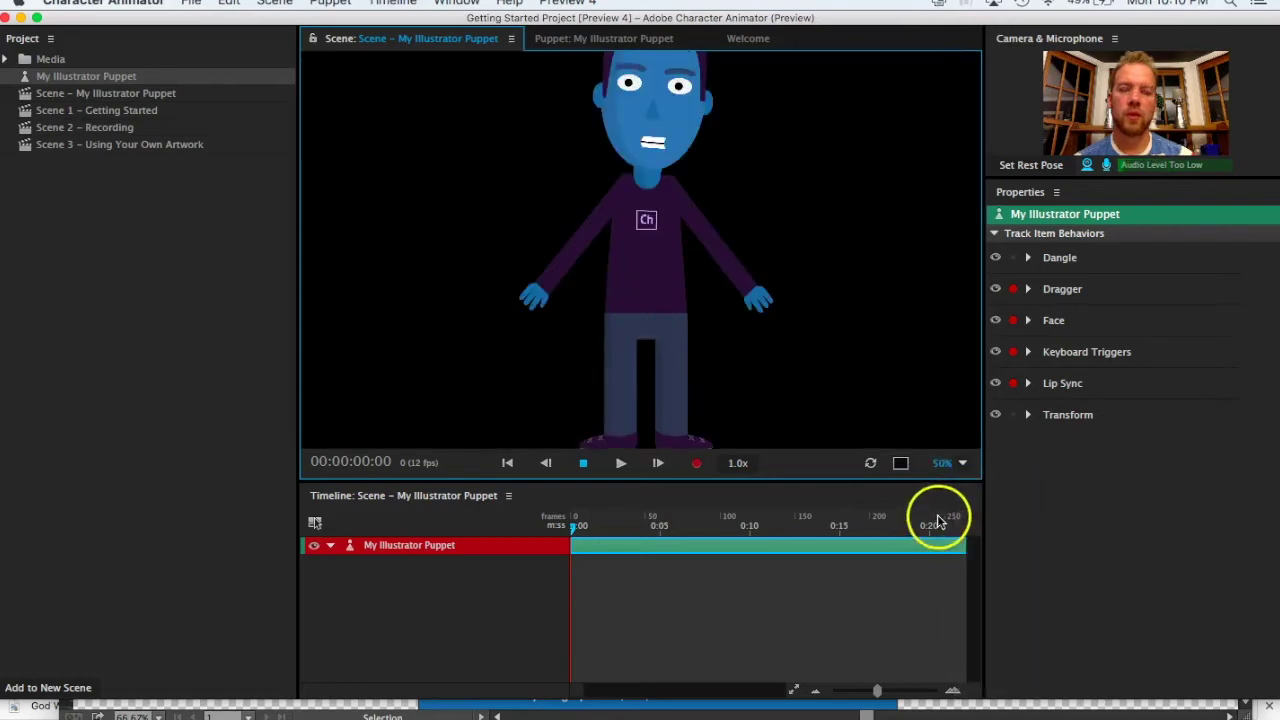
click(962, 463)
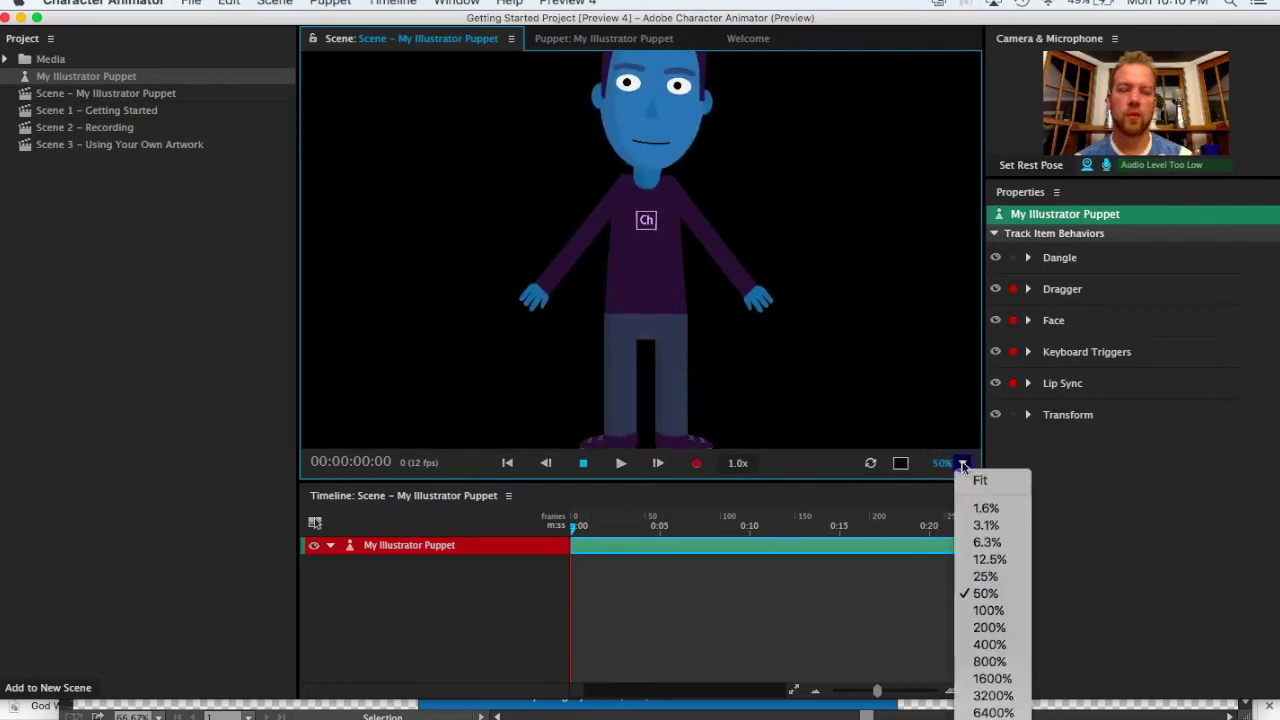
click(985, 576)
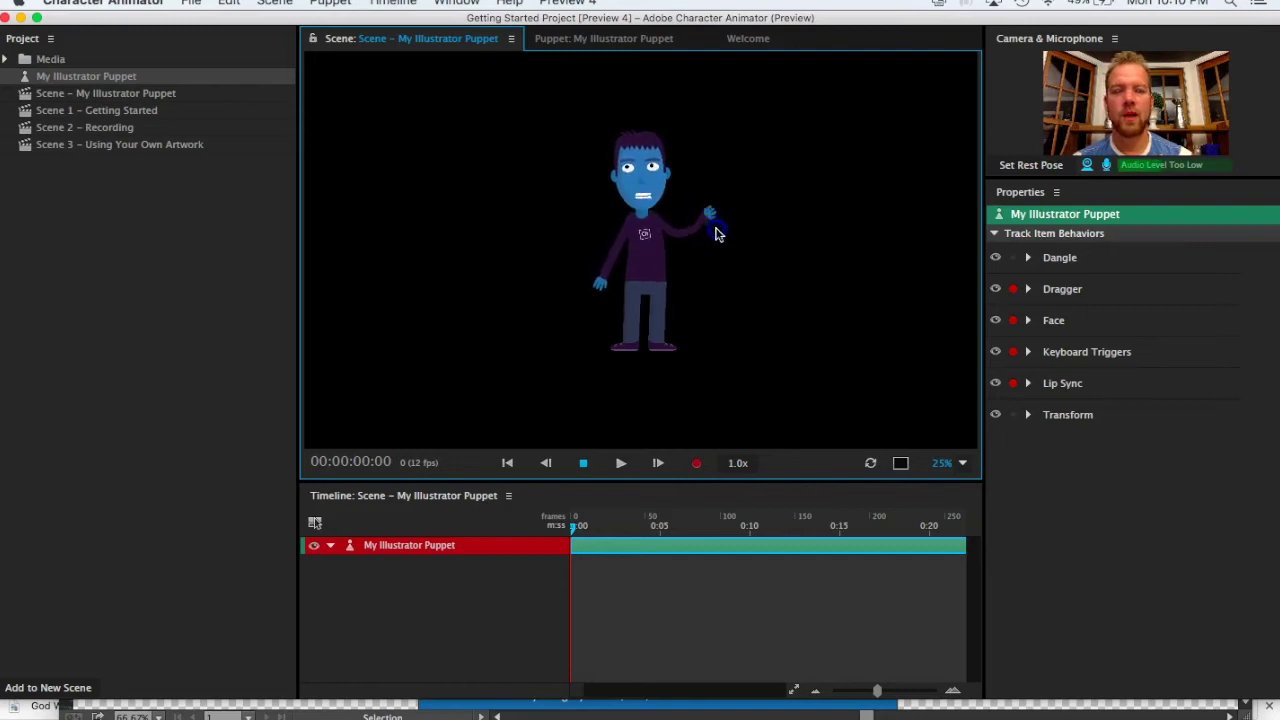
mouse_move(716, 233)
mouse_down()
mouse_move(697, 217)
mouse_move(712, 241)
mouse_up()
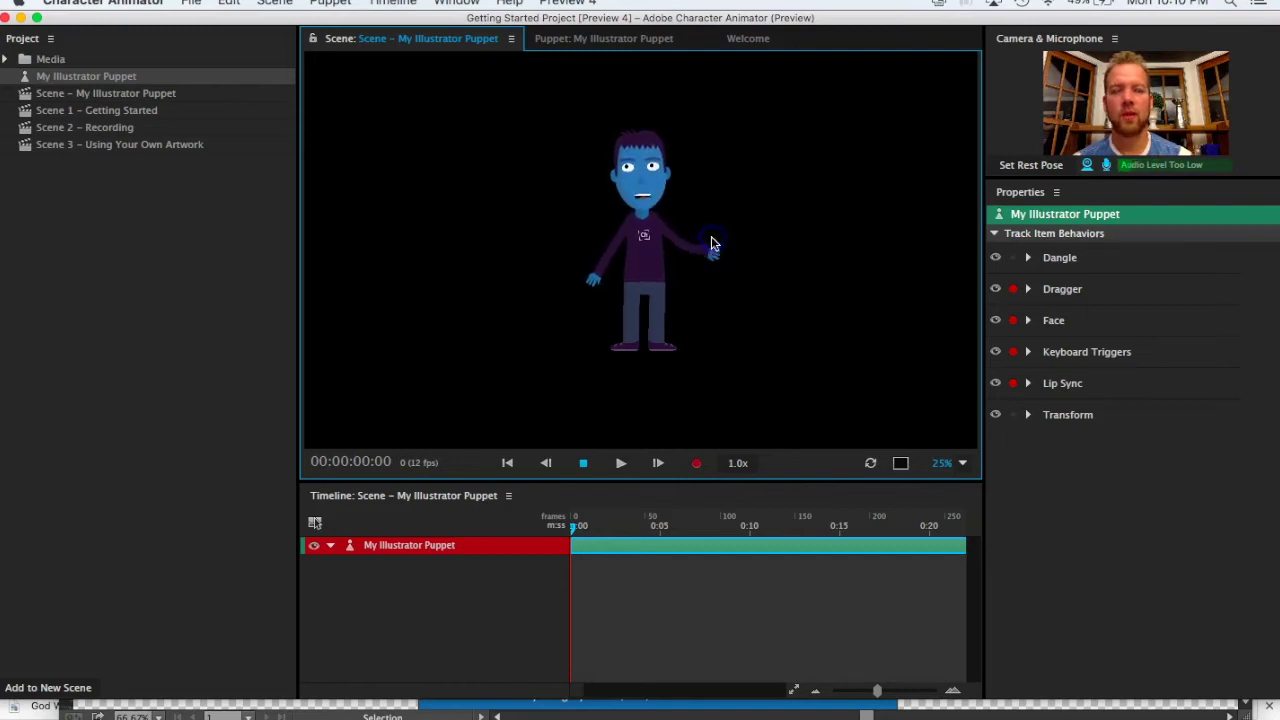
mouse_move(594, 279)
mouse_down()
mouse_move(589, 250)
mouse_move(615, 211)
mouse_move(586, 228)
mouse_move(598, 205)
mouse_up()
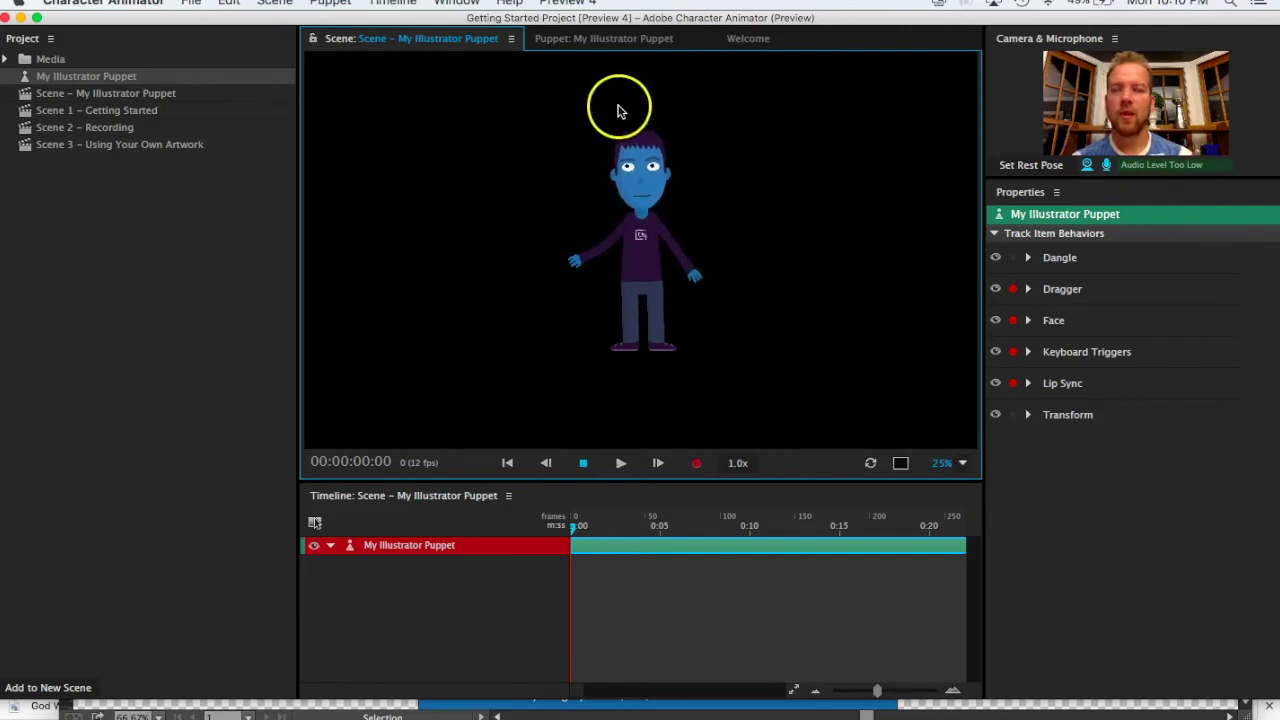
Step: In the Puppet panel, check the Right Blink, Right Pupil and Right Eyeball tags under Right Eye
click(620, 42)
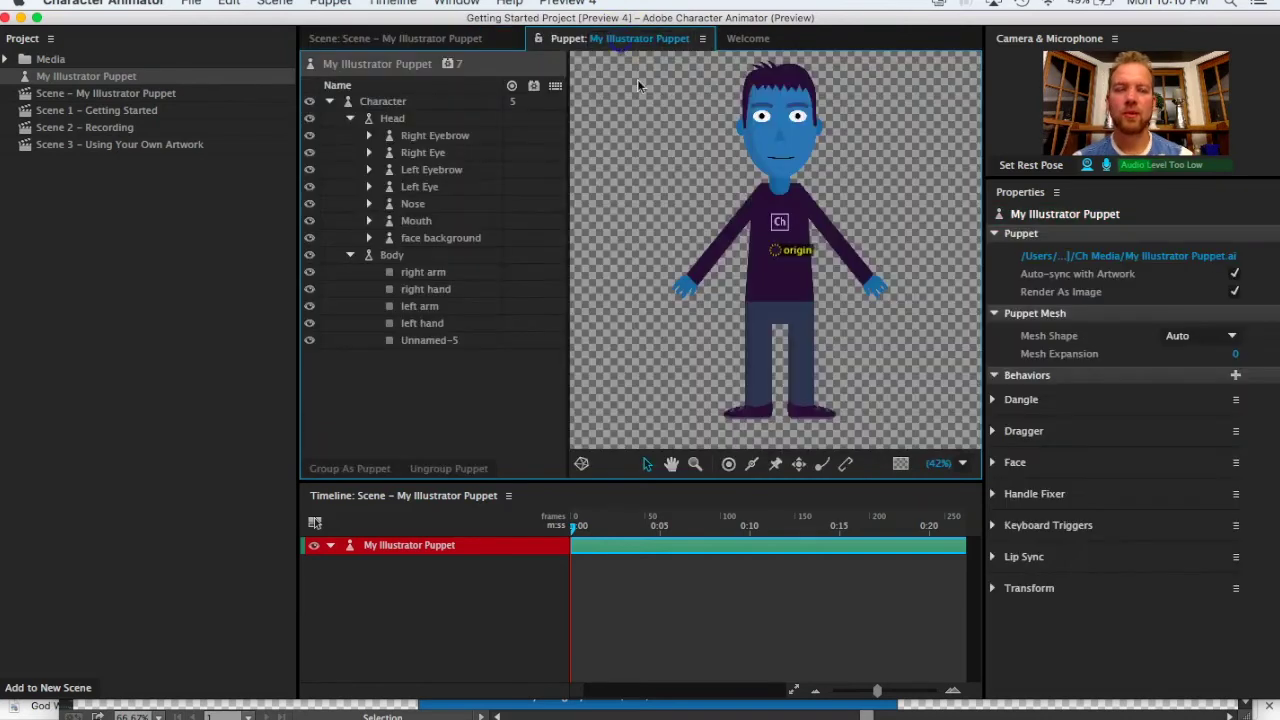
click(370, 153)
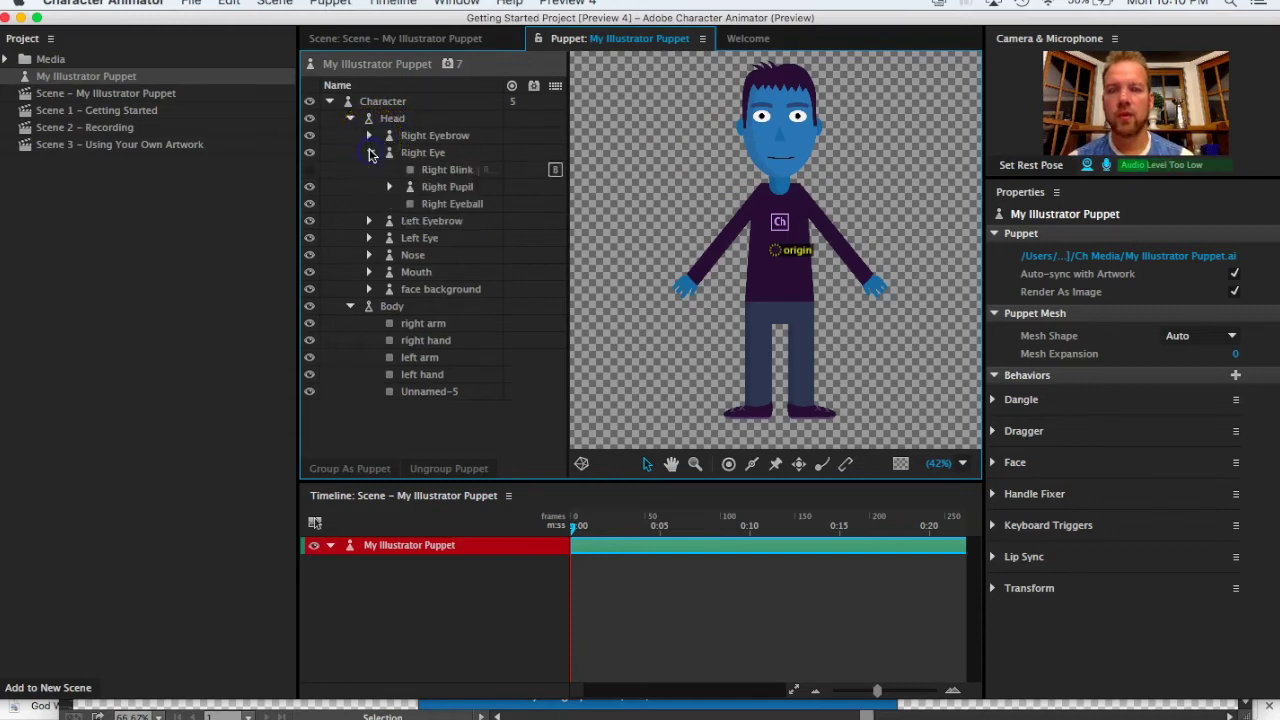
click(449, 176)
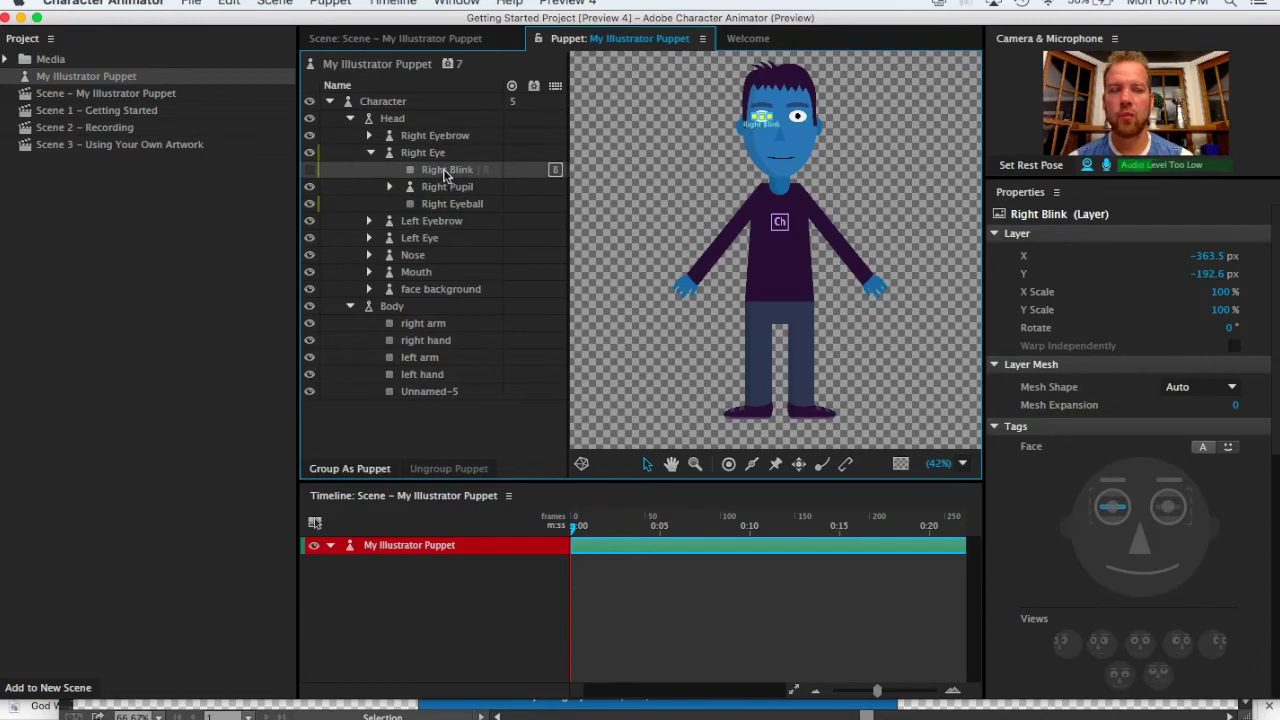
click(446, 174)
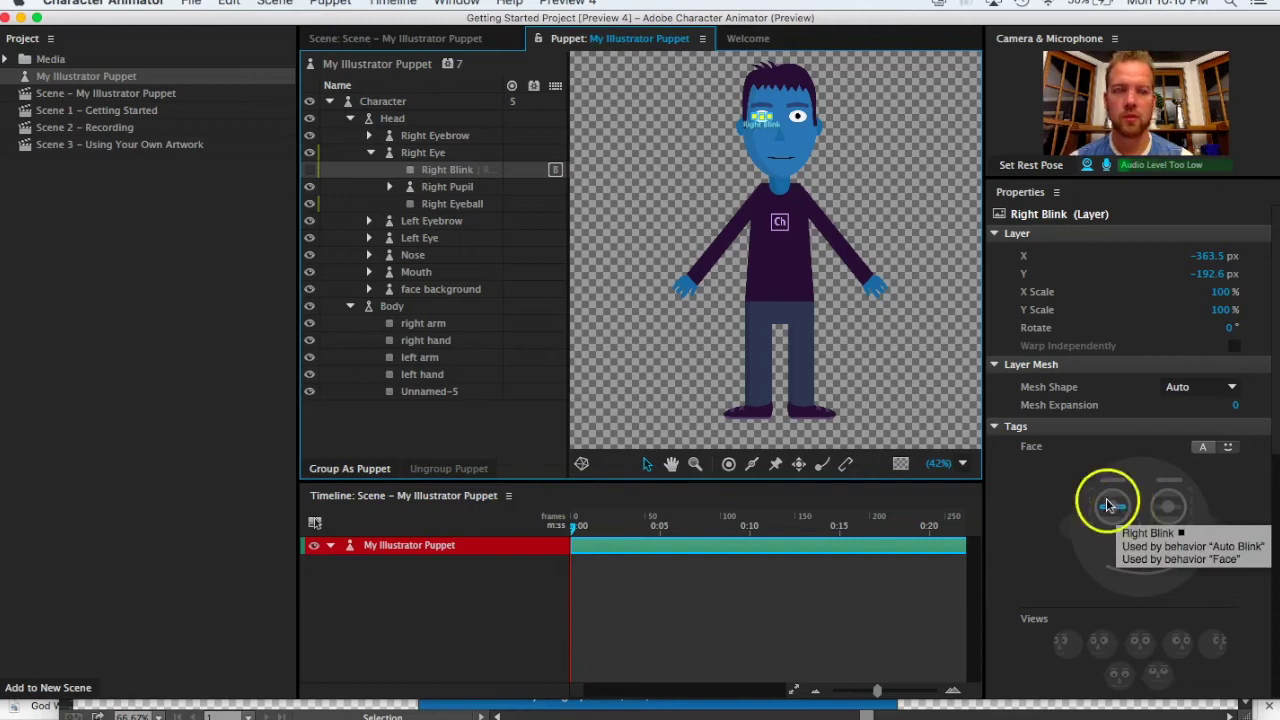
click(445, 187)
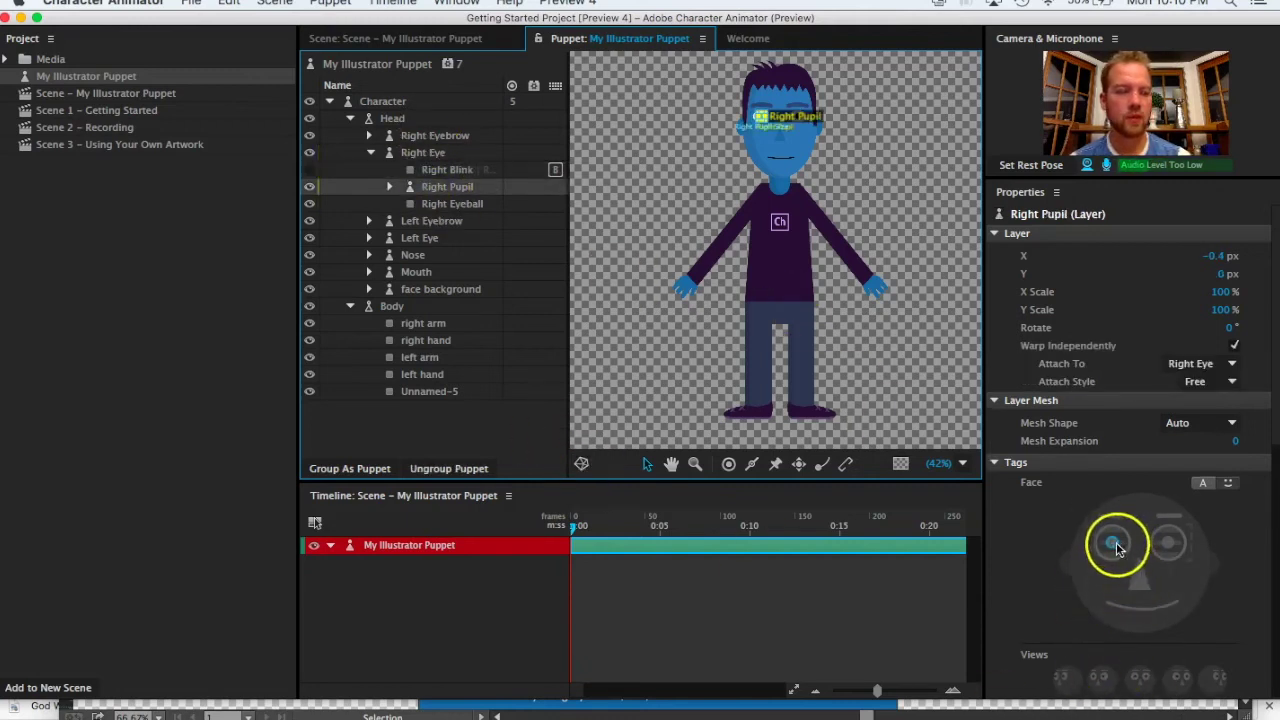
click(452, 204)
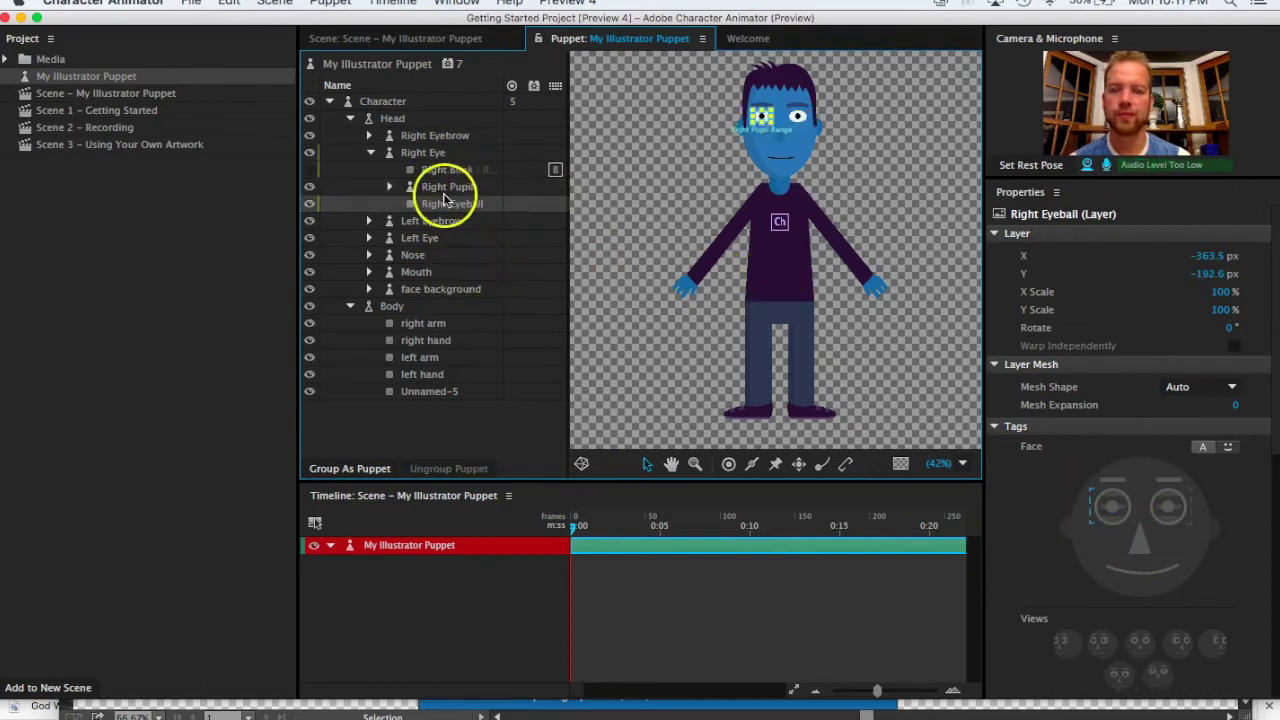
click(371, 155)
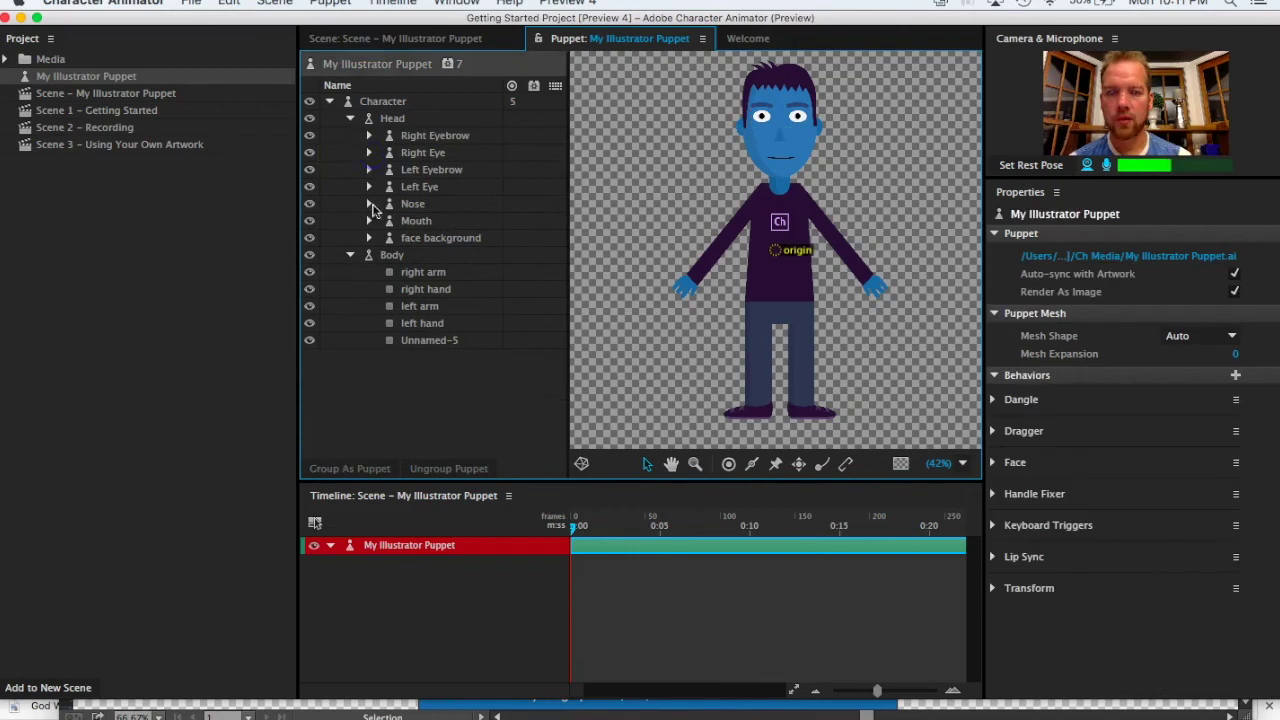
Step: Inspect the right hand and right arm layers in the puppet's hierarchy
click(421, 291)
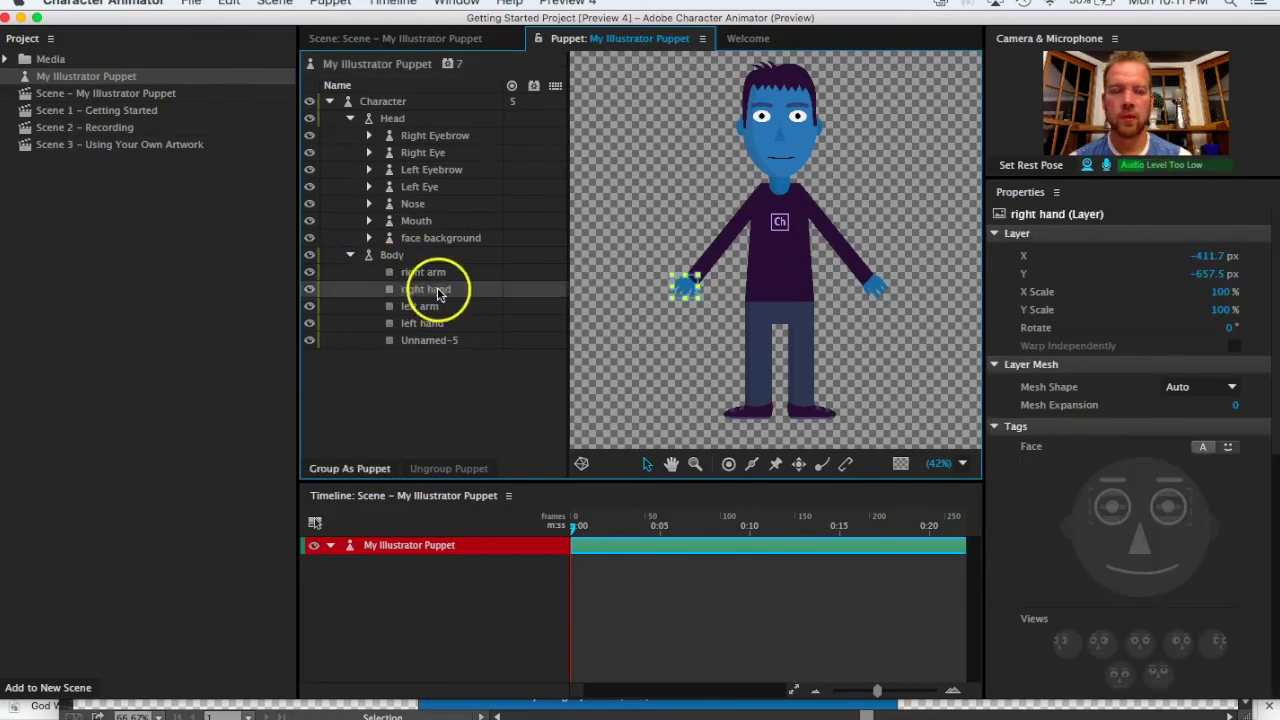
click(430, 273)
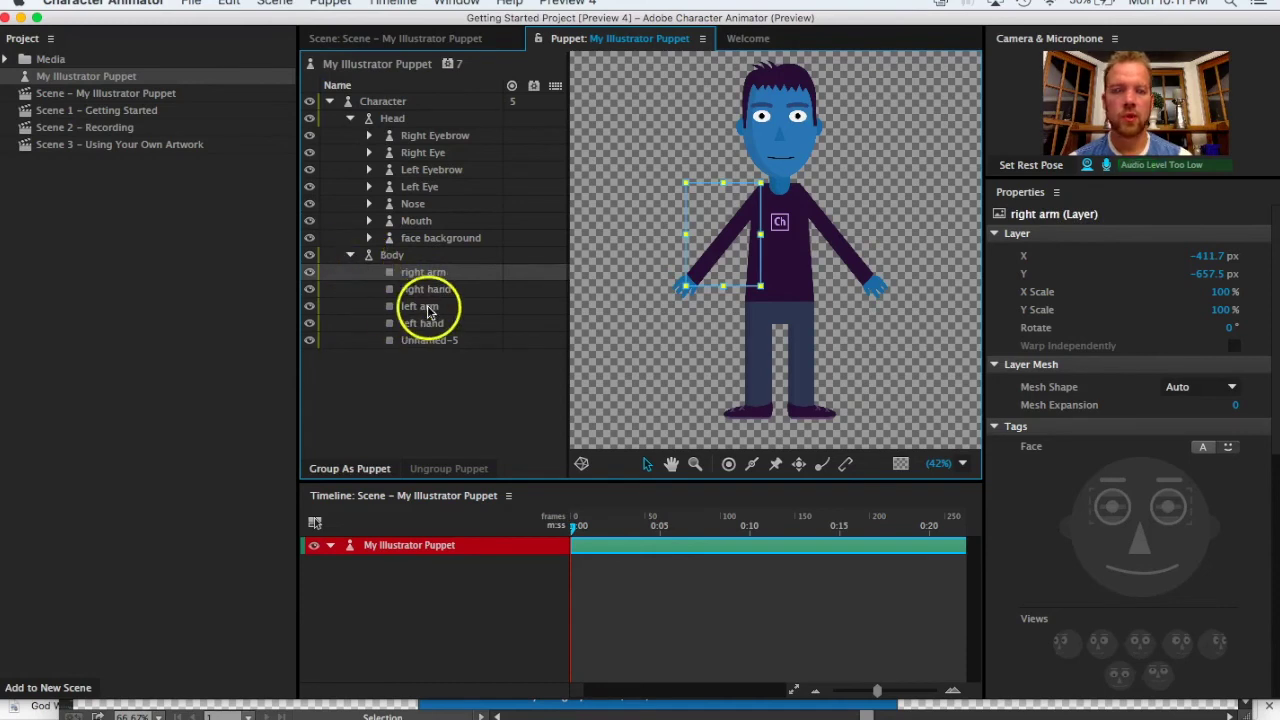
click(425, 40)
click(558, 39)
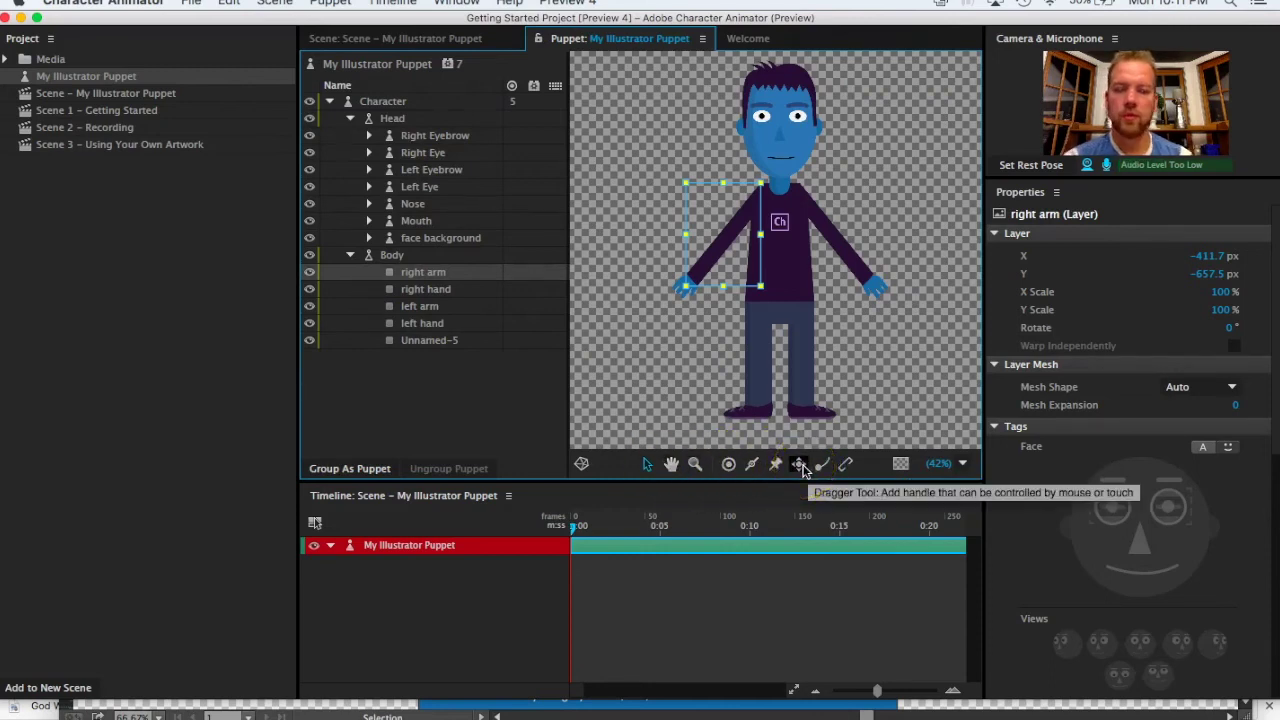
Step: Drag the puppet's hand up live in the scene and let it return to rest
mouse_move(663, 280)
mouse_down()
mouse_move(708, 300)
mouse_move(718, 295)
mouse_move(682, 295)
mouse_move(678, 258)
mouse_move(809, 251)
mouse_move(760, 194)
mouse_move(846, 214)
mouse_move(830, 205)
mouse_up()
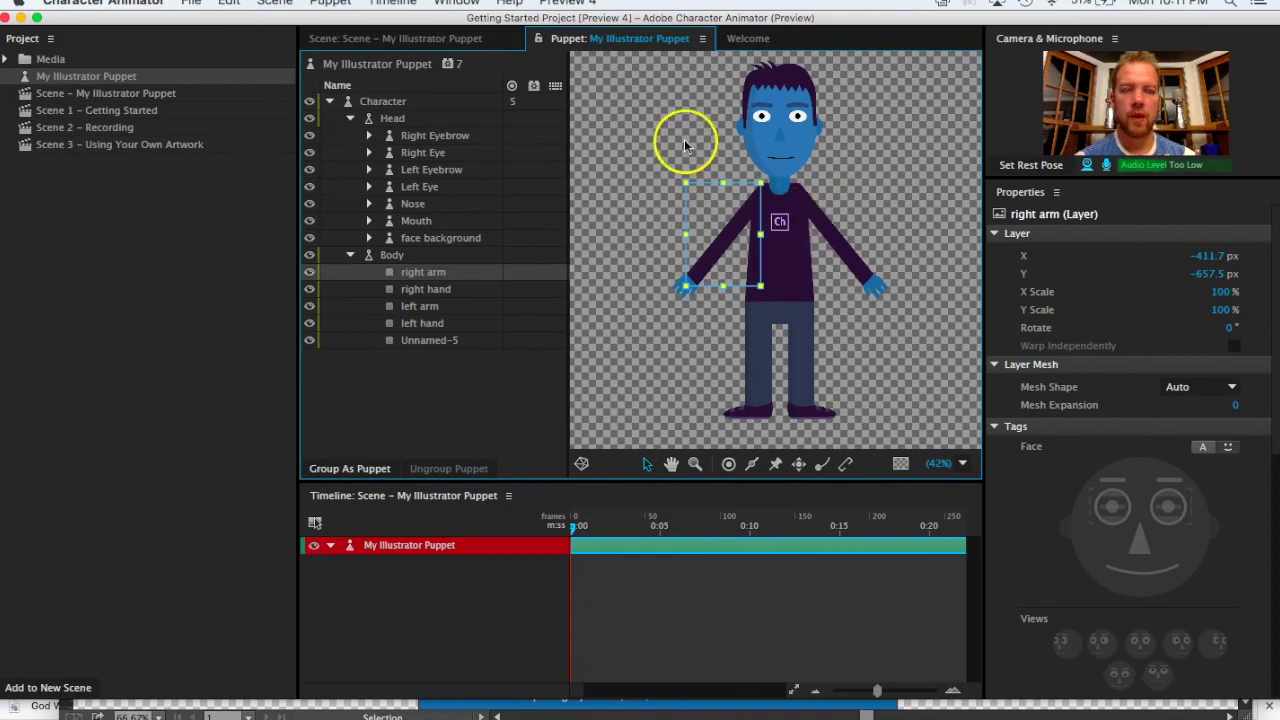
click(418, 38)
mouse_move(430, 182)
mouse_down()
mouse_move(640, 306)
mouse_move(600, 257)
mouse_move(590, 278)
mouse_move(614, 208)
mouse_move(583, 223)
mouse_move(589, 207)
mouse_move(582, 240)
mouse_up()
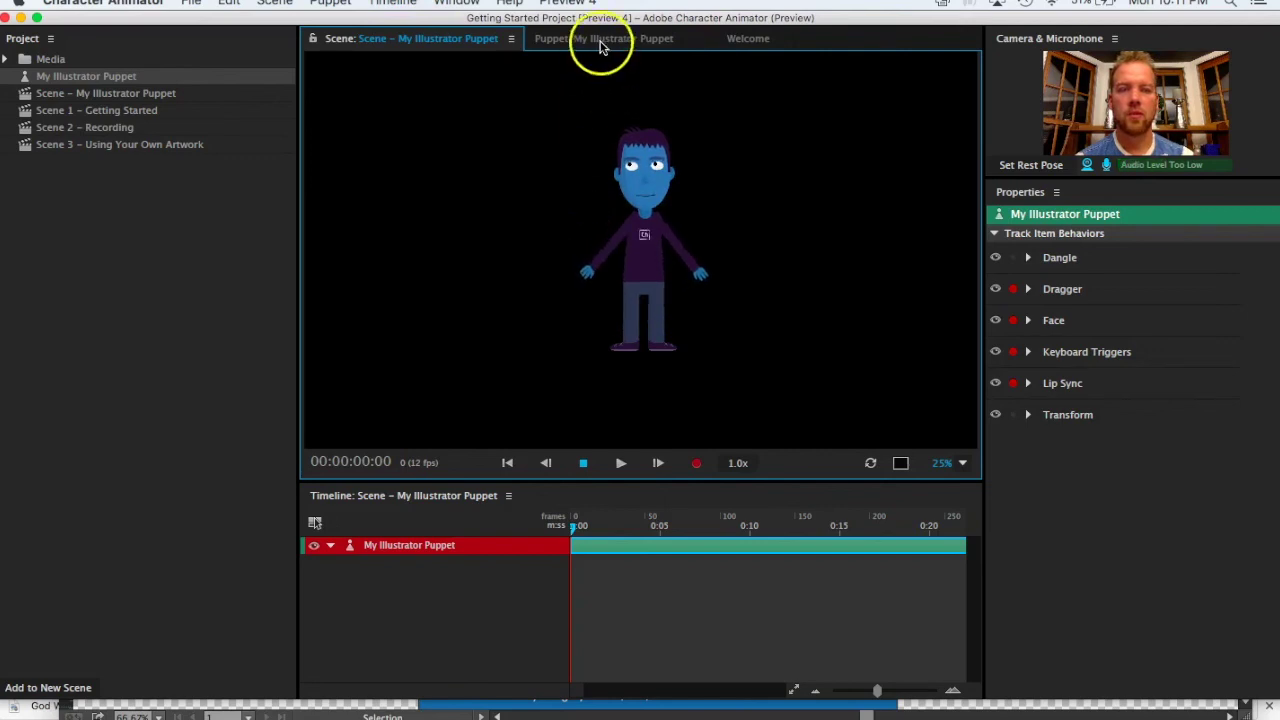
Step: Go back to the Puppet panel listing My Illustrator Puppet's Head and Body layers
click(604, 40)
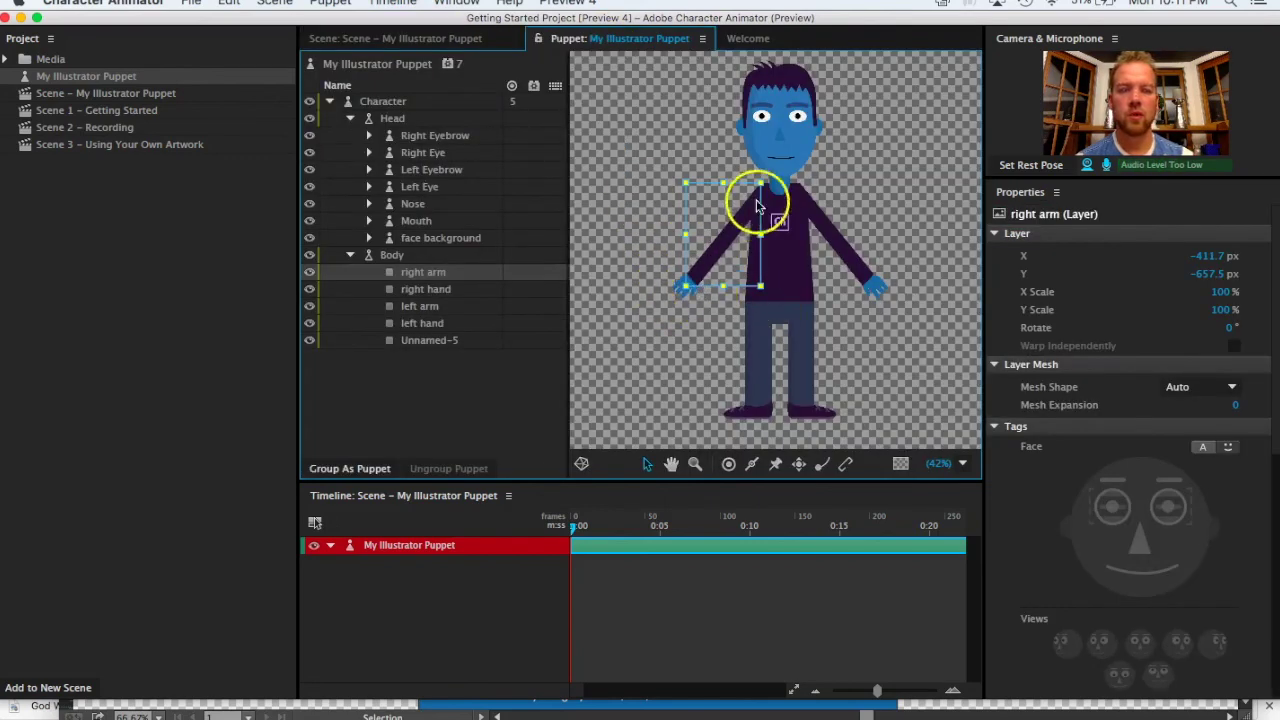